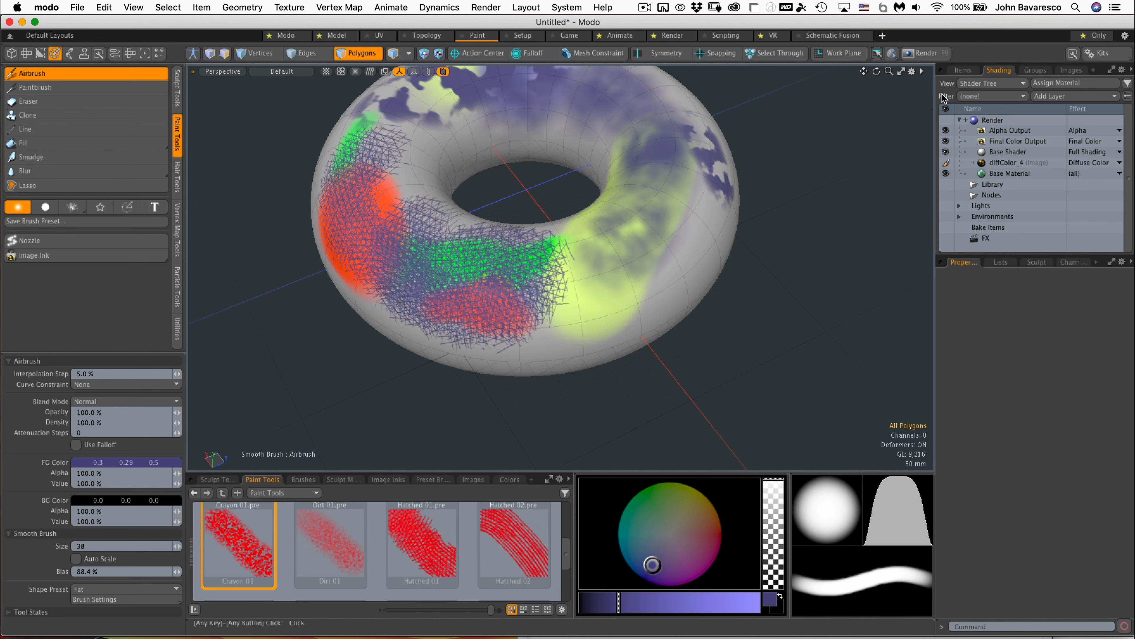
- Add a new empty mesh item to the scene alongside the torus
{"action": "left_click", "coordinate": [962, 73]}
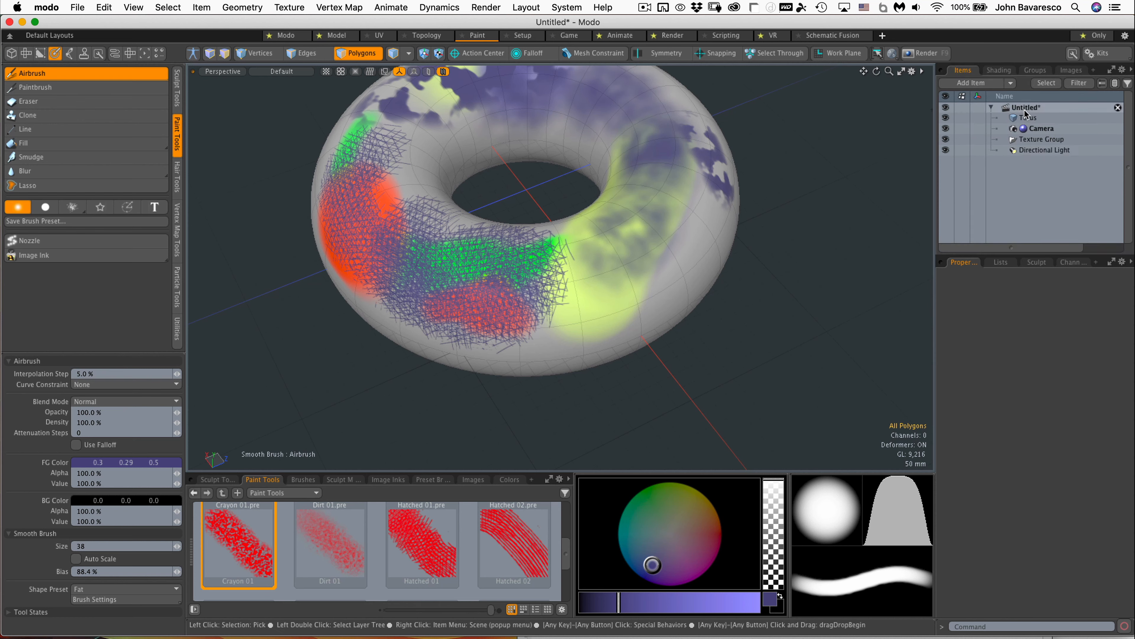
{"action": "left_click", "coordinate": [1016, 83]}
{"action": "mouse_move", "coordinate": [1020, 138]}
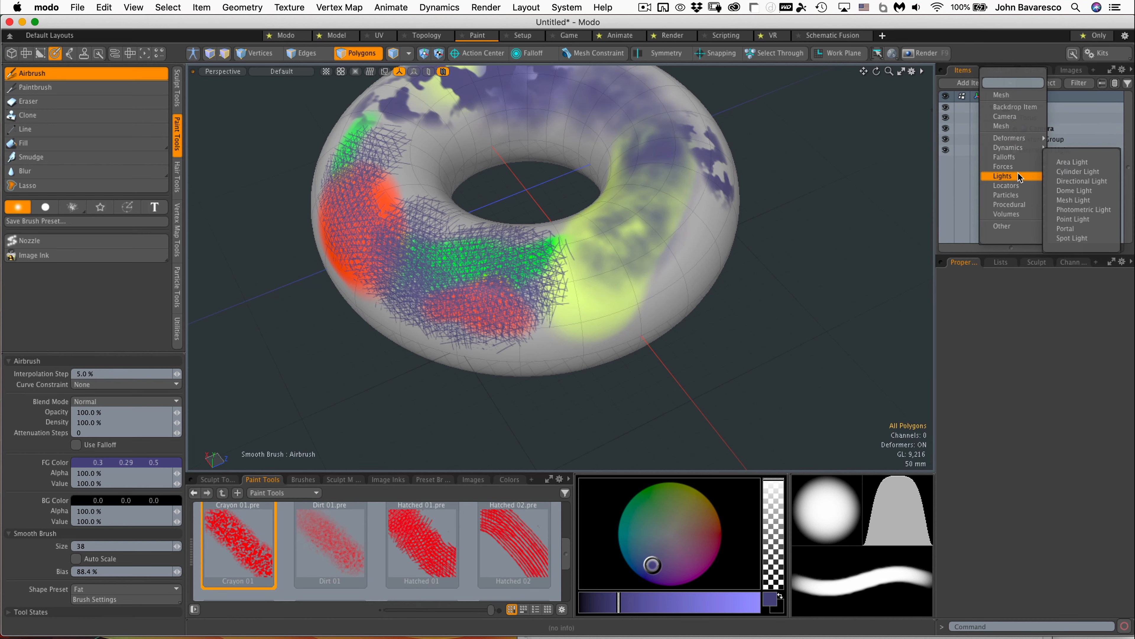
{"action": "left_click", "coordinate": [1001, 126]}
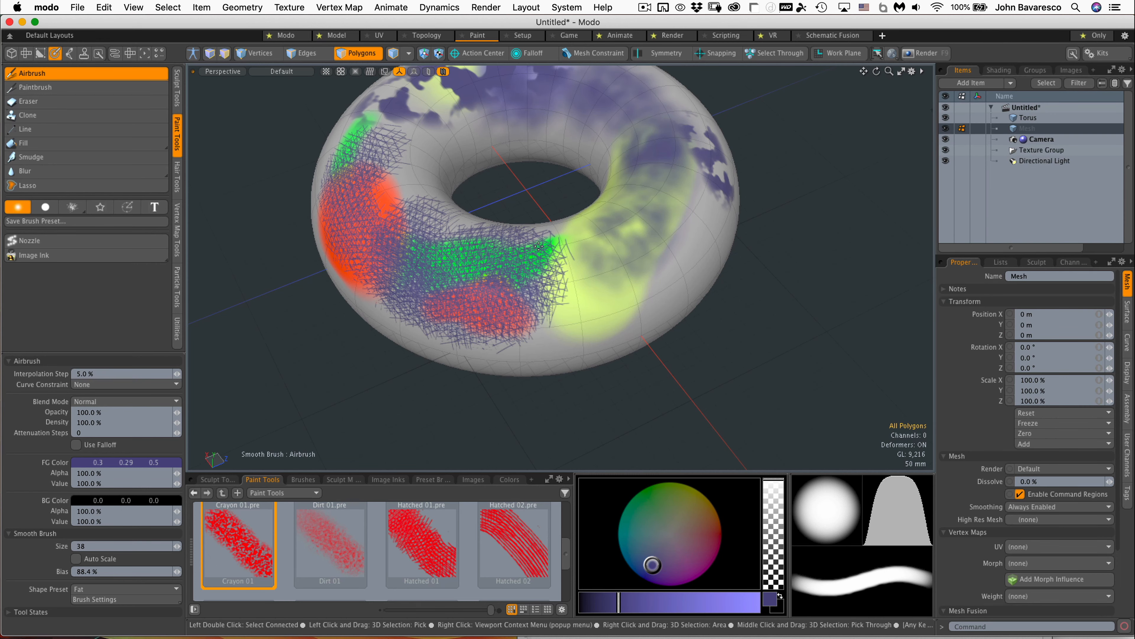
- Draw a multi-point curve across the front of the torus with the Curve tool, using the background mesh constraint
{"action": "left_click", "coordinate": [12, 53]}
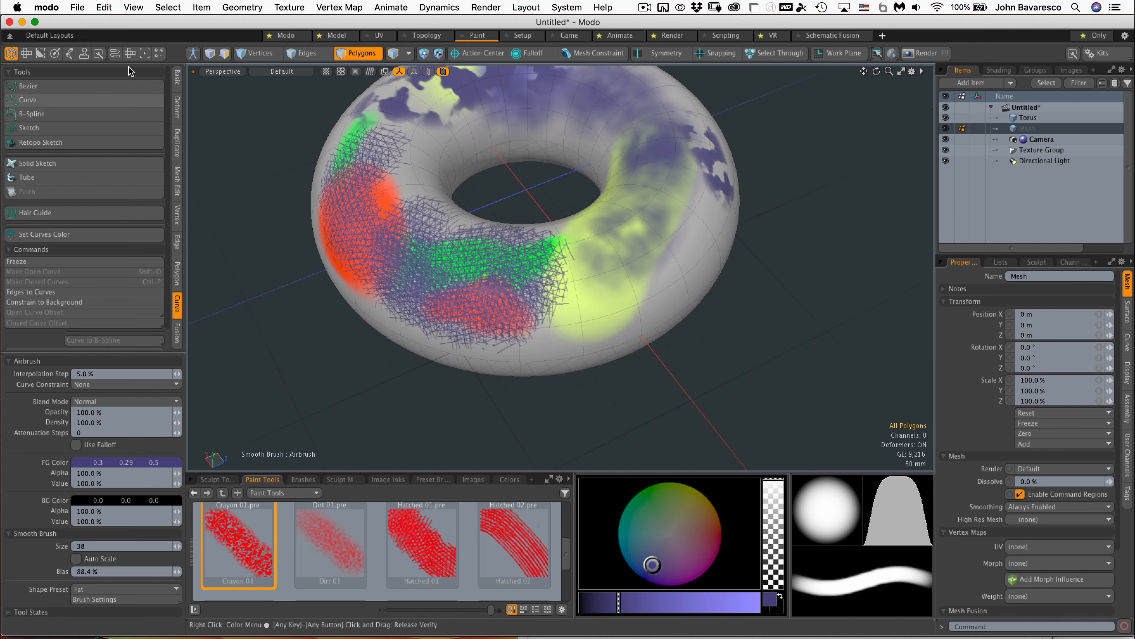
{"action": "left_click", "coordinate": [102, 100]}
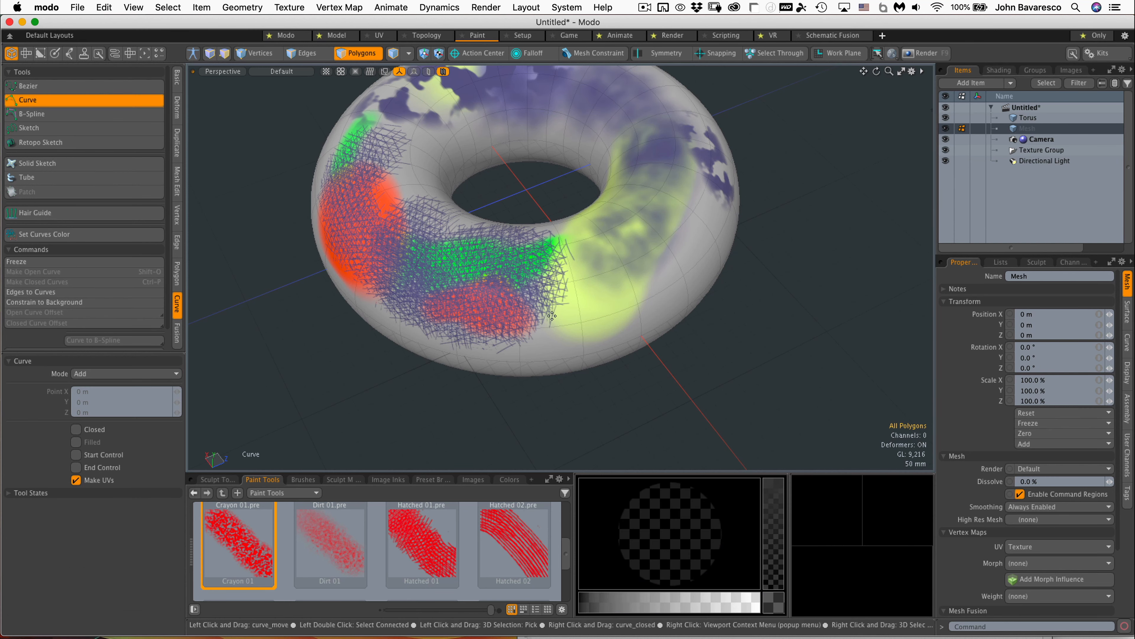
{"action": "left_click_drag", "start_coordinate": [557, 320], "coordinate": [626, 233], "text": "alt"}
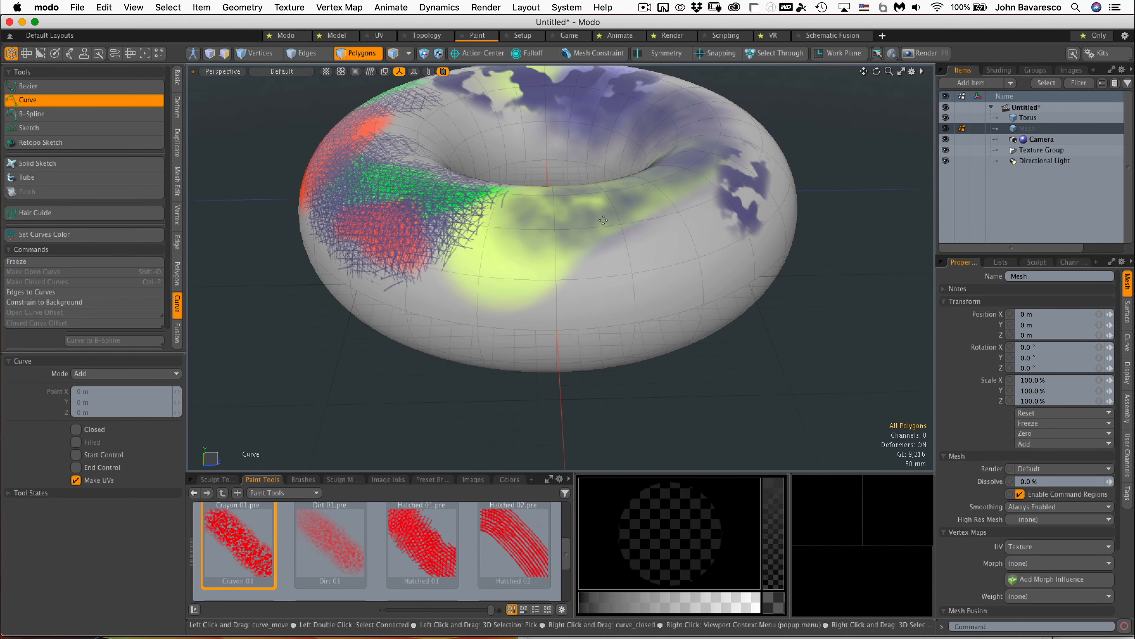
{"action": "left_click", "coordinate": [599, 54]}
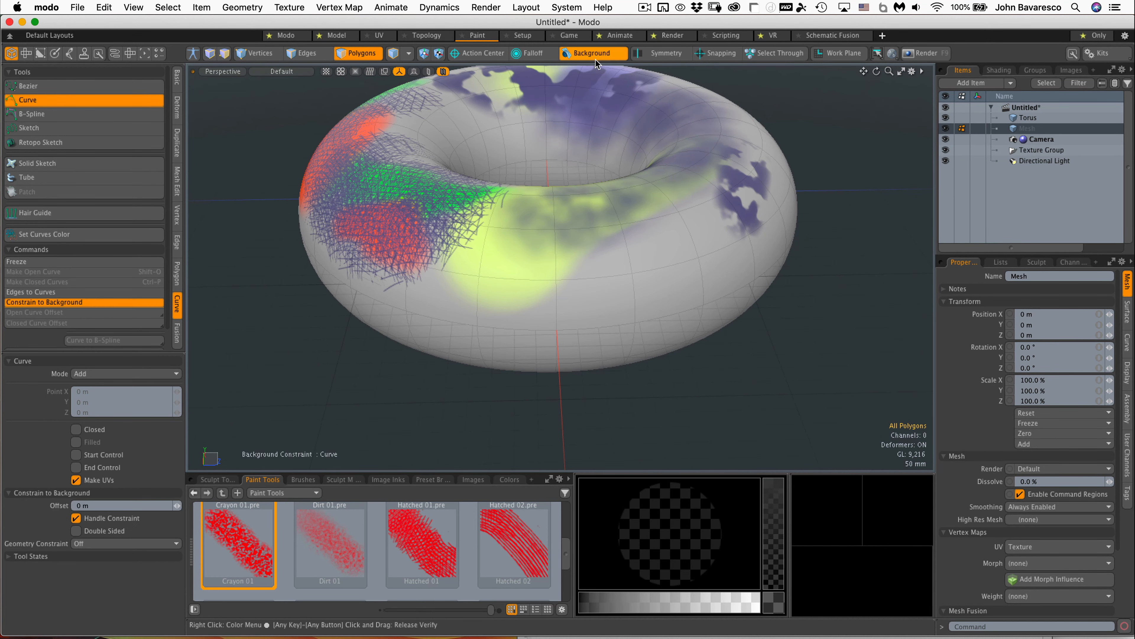
{"action": "left_click", "coordinate": [442, 303]}
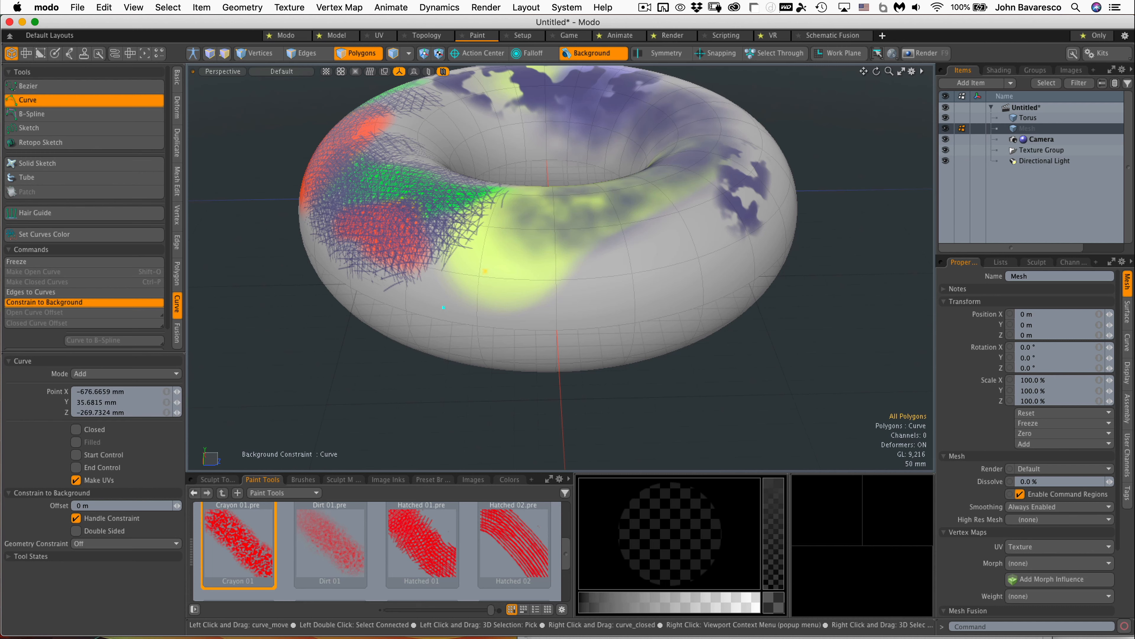
{"action": "left_click_drag", "start_coordinate": [569, 252], "coordinate": [577, 252]}
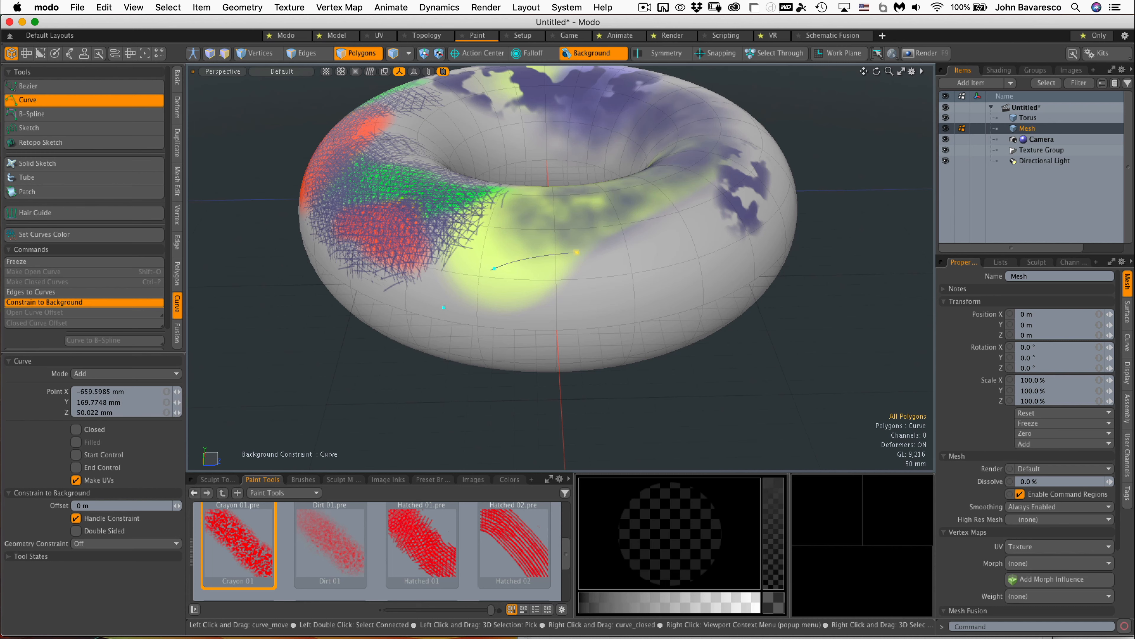
{"action": "left_click", "coordinate": [653, 254]}
{"action": "left_click_drag", "start_coordinate": [708, 262], "coordinate": [716, 275]}
{"action": "left_click", "coordinate": [765, 235]}
{"action": "left_click_drag", "start_coordinate": [767, 207], "coordinate": [756, 183]}
{"action": "left_click_drag", "start_coordinate": [578, 333], "coordinate": [653, 279], "text": "alt"}
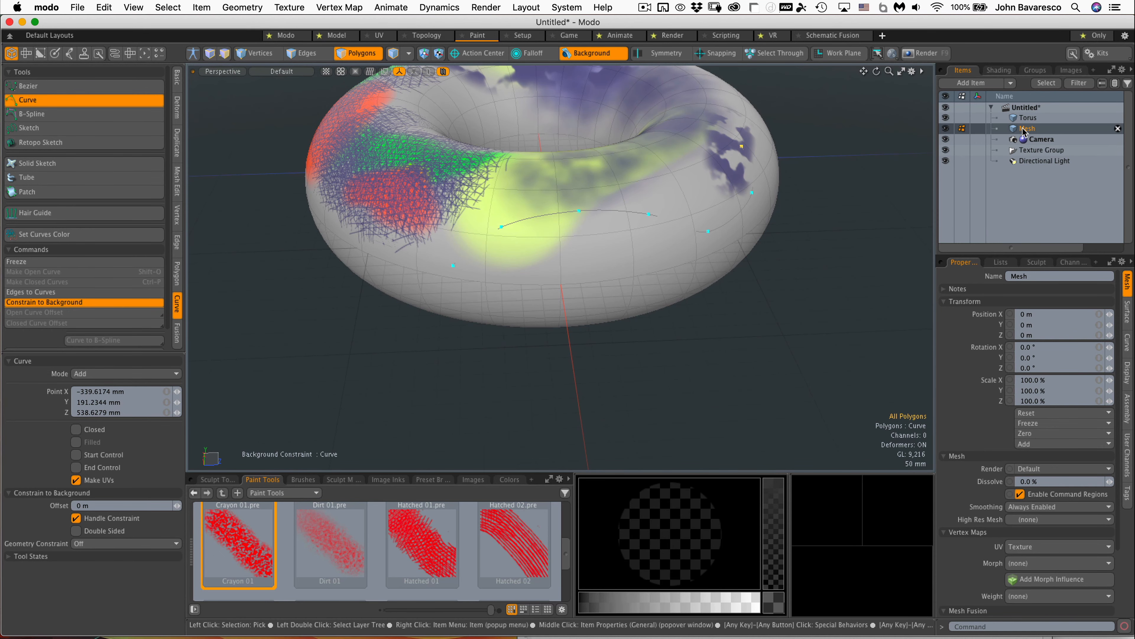
{"action": "left_click", "coordinate": [18, 99]}
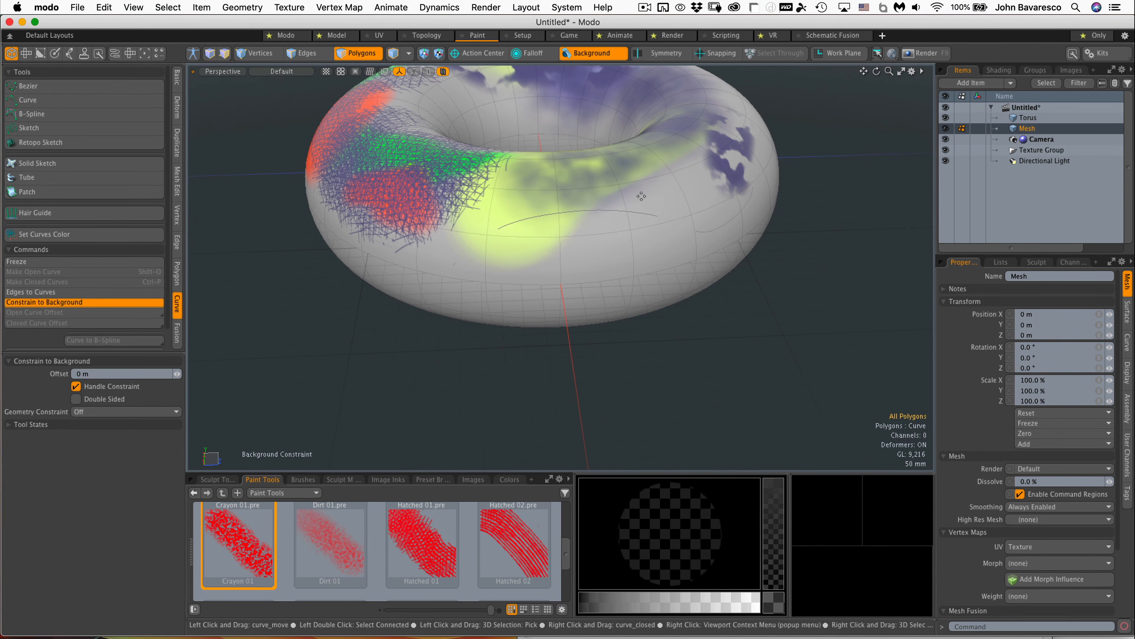
- Draw a second constrained curve lower along the torus front and up its side, then turn off the background mesh constraint
{"action": "left_click", "coordinate": [23, 99]}
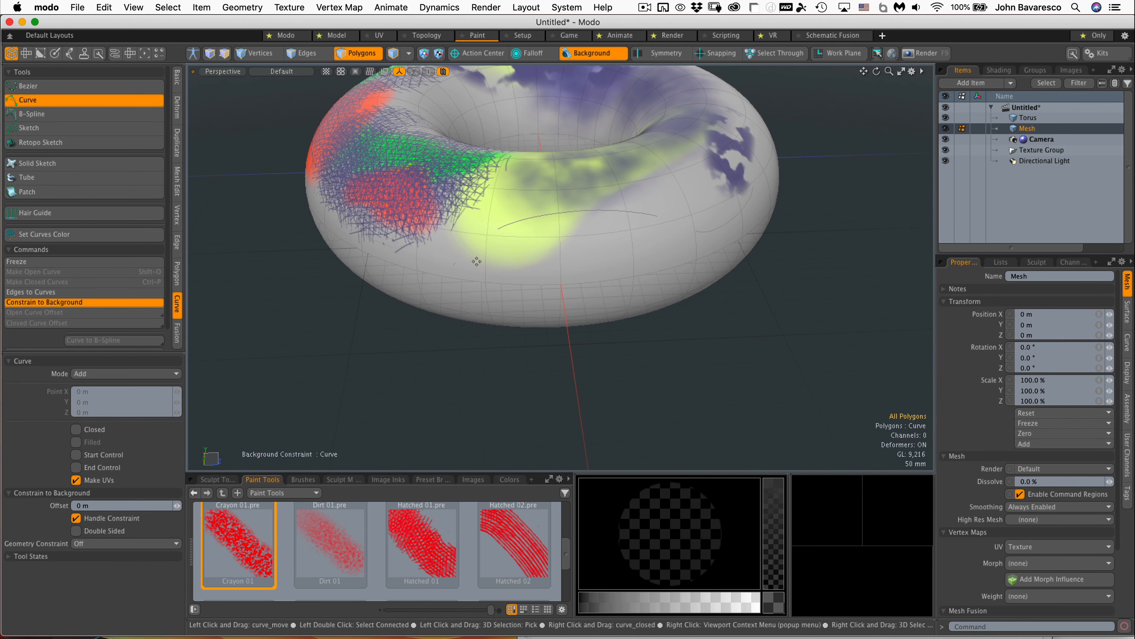
{"action": "left_click_drag", "start_coordinate": [464, 286], "coordinate": [468, 283]}
{"action": "left_click", "coordinate": [551, 283]}
{"action": "left_click", "coordinate": [640, 278]}
{"action": "left_click", "coordinate": [725, 189]}
{"action": "left_click", "coordinate": [734, 131]}
{"action": "left_click_drag", "start_coordinate": [744, 137], "coordinate": [745, 154]}
{"action": "left_click", "coordinate": [592, 53]}
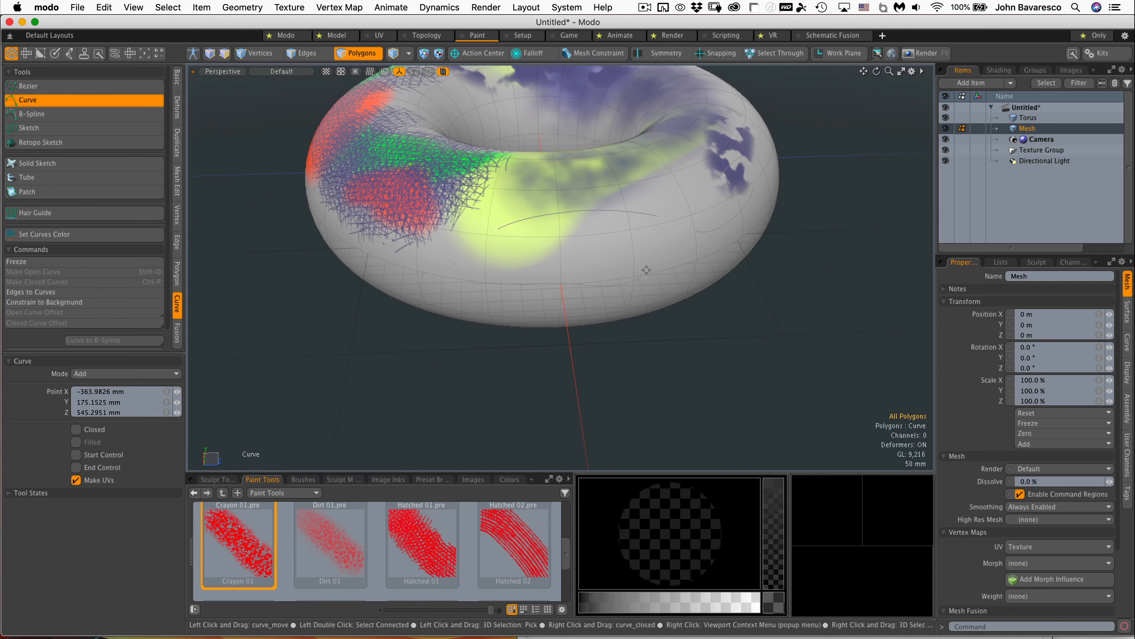
{"action": "left_click", "coordinate": [108, 101]}
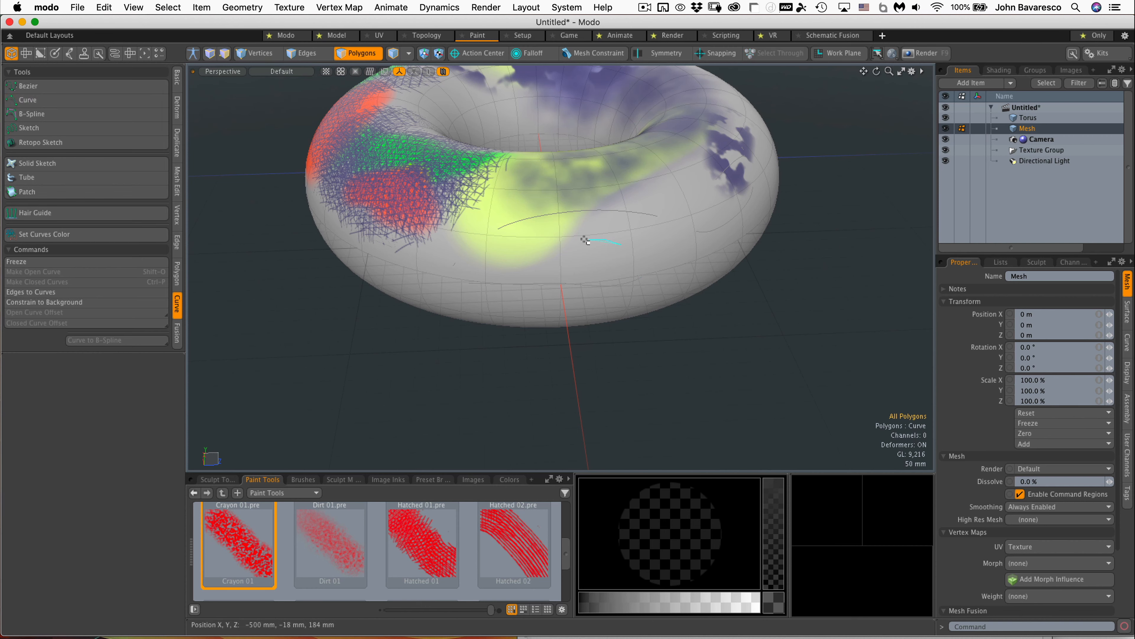
- Select the lower curve and reshape it by moving one of its points with the Curve tool in Edit mode
{"action": "left_click", "coordinate": [646, 240]}
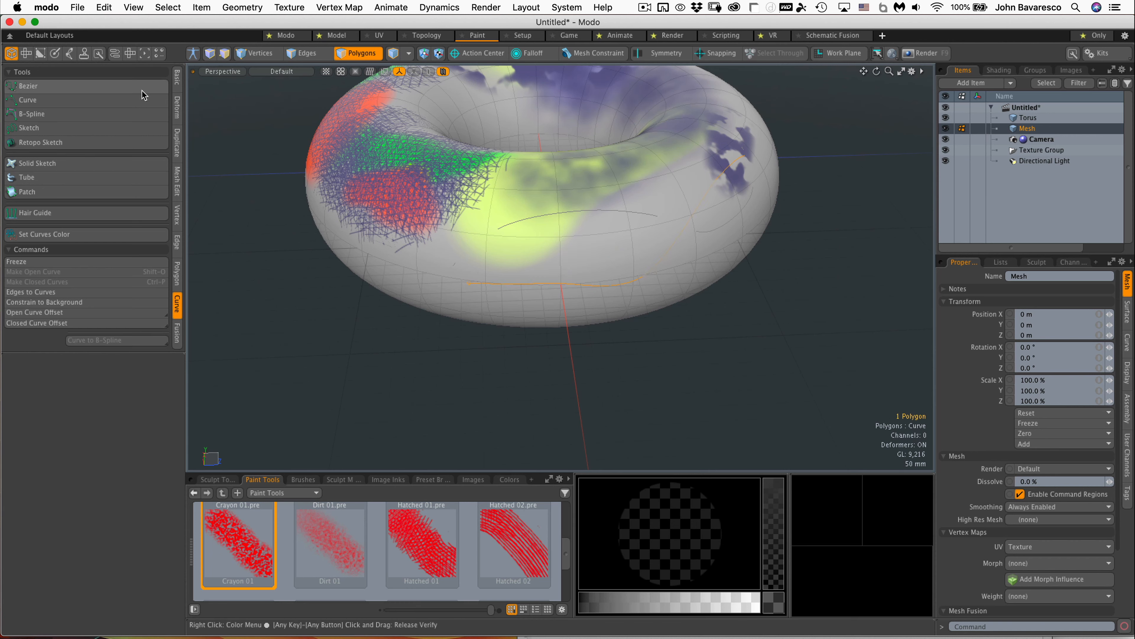
{"action": "left_click", "coordinate": [142, 101]}
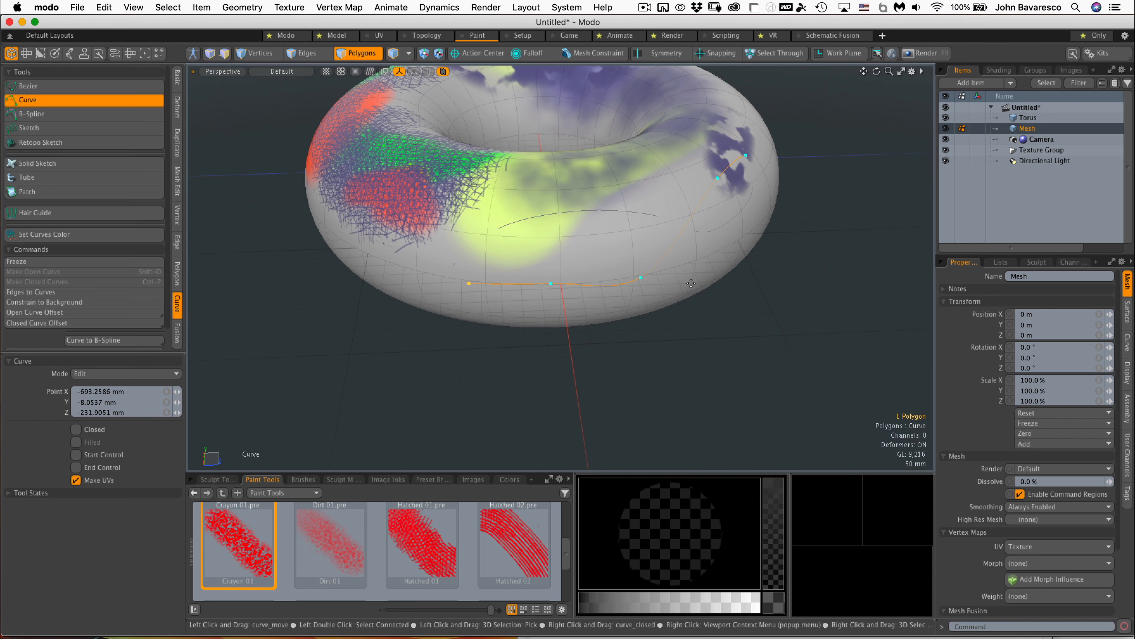
{"action": "left_click_drag", "start_coordinate": [648, 296], "coordinate": [715, 281], "text": "alt"}
{"action": "left_click_drag", "start_coordinate": [666, 245], "coordinate": [671, 268]}
{"action": "key", "text": "space"}
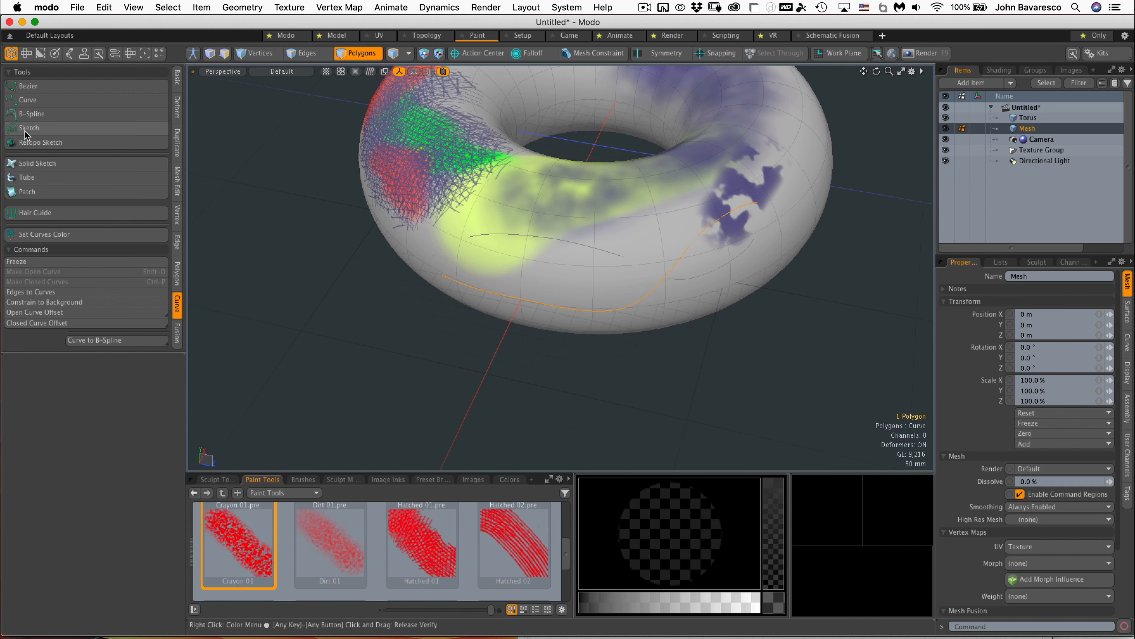
- Erase the yellow and purple paint from the front of the torus on the diffColor_4 image layer with the Eraser
{"action": "left_click", "coordinate": [54, 54]}
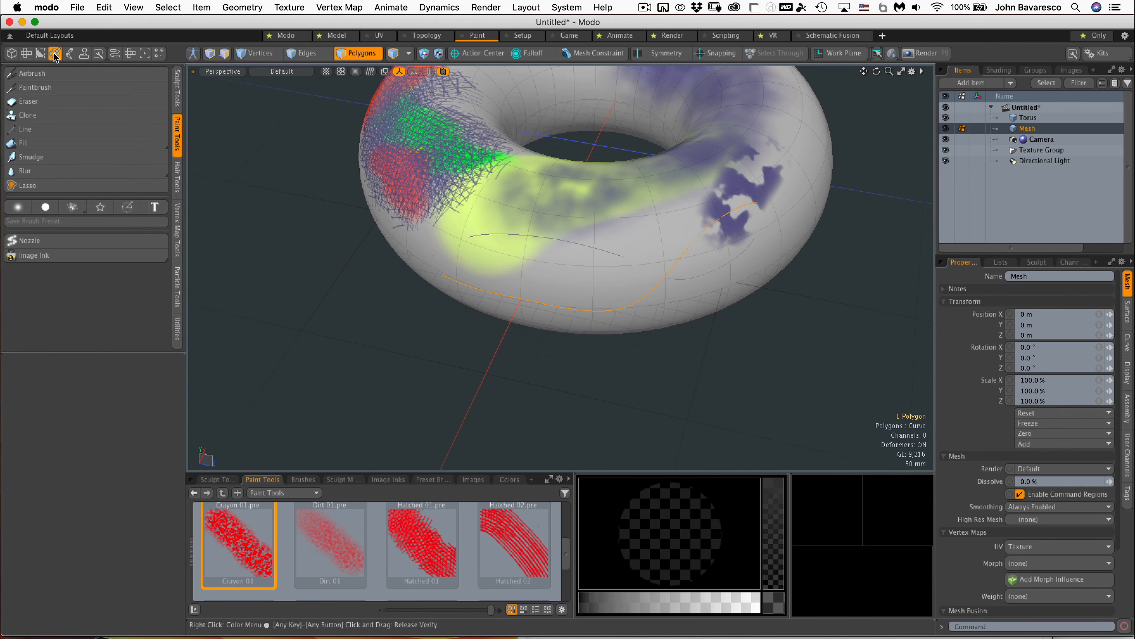
{"action": "left_click", "coordinate": [56, 103]}
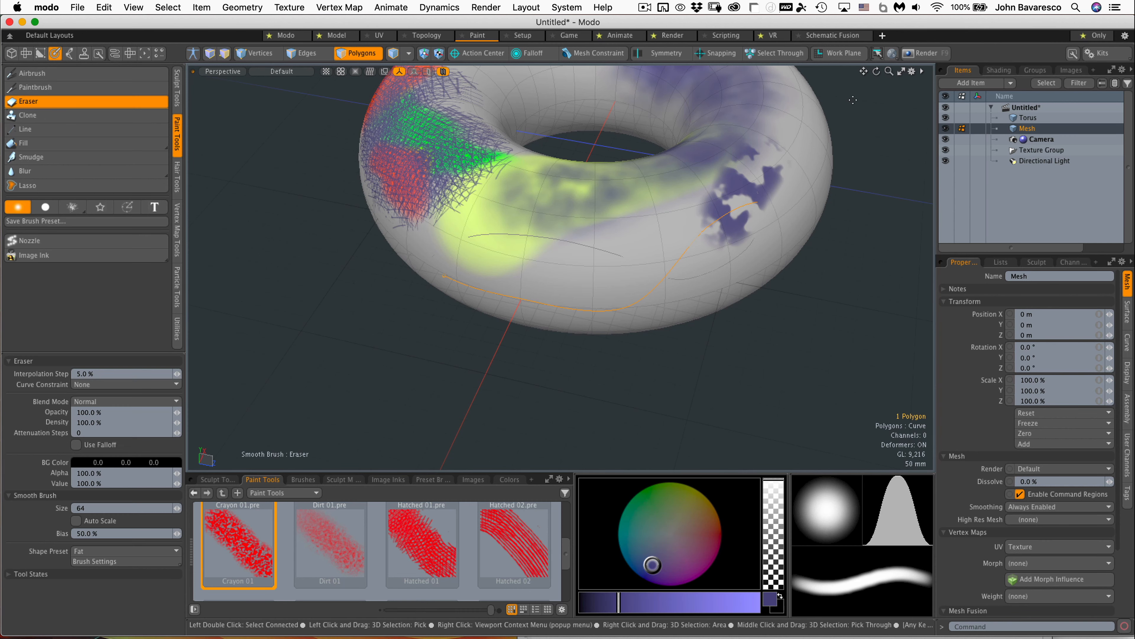
{"action": "left_click", "coordinate": [1017, 118]}
{"action": "left_click", "coordinate": [998, 70]}
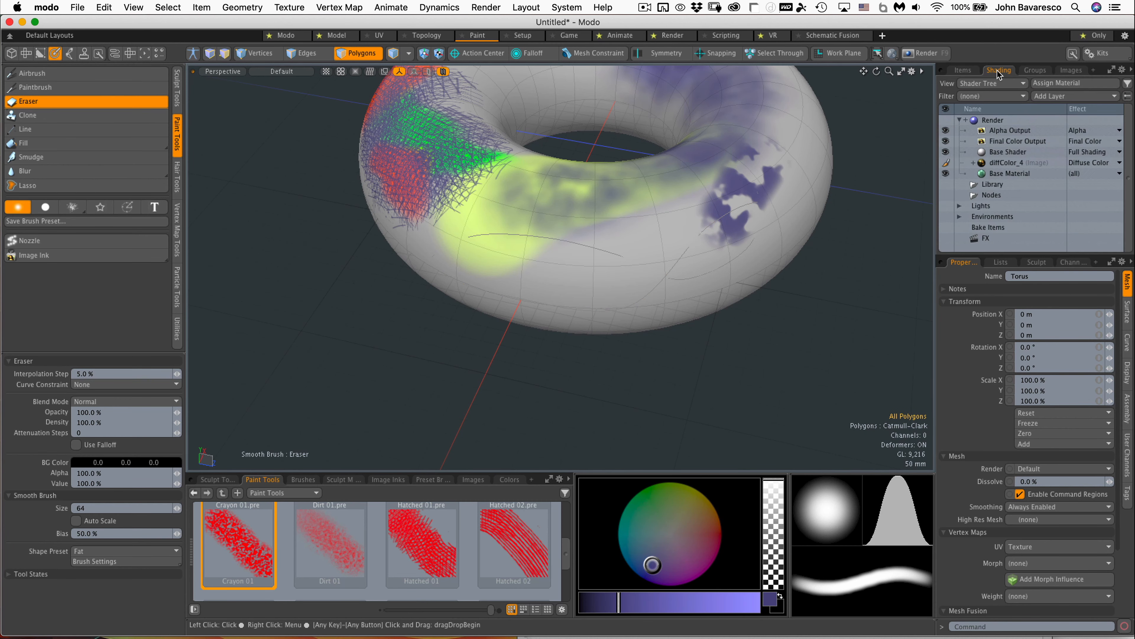
{"action": "left_click", "coordinate": [1009, 164]}
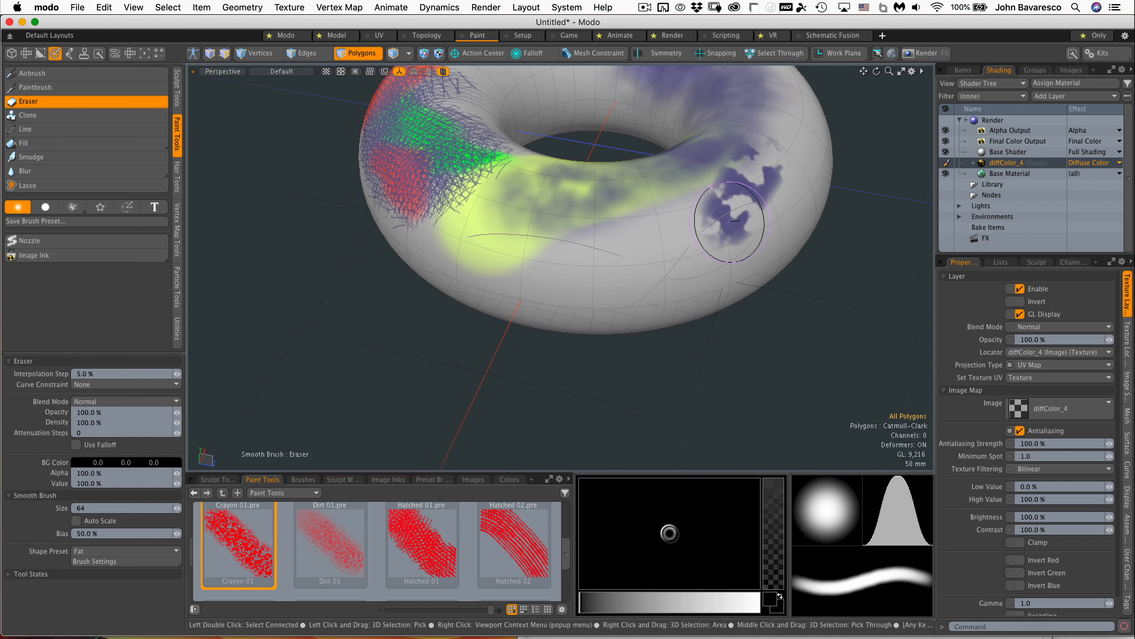
{"action": "mouse_move", "coordinate": [730, 223]}
{"action": "left_mouse_down"}
{"action": "mouse_move", "coordinate": [748, 190]}
{"action": "mouse_move", "coordinate": [785, 164]}
{"action": "mouse_move", "coordinate": [481, 226]}
{"action": "mouse_move", "coordinate": [540, 221]}
{"action": "mouse_move", "coordinate": [385, 204]}
{"action": "mouse_move", "coordinate": [384, 179]}
{"action": "mouse_move", "coordinate": [684, 156]}
{"action": "mouse_move", "coordinate": [874, 111]}
{"action": "mouse_move", "coordinate": [800, 121]}
{"action": "left_mouse_up"}
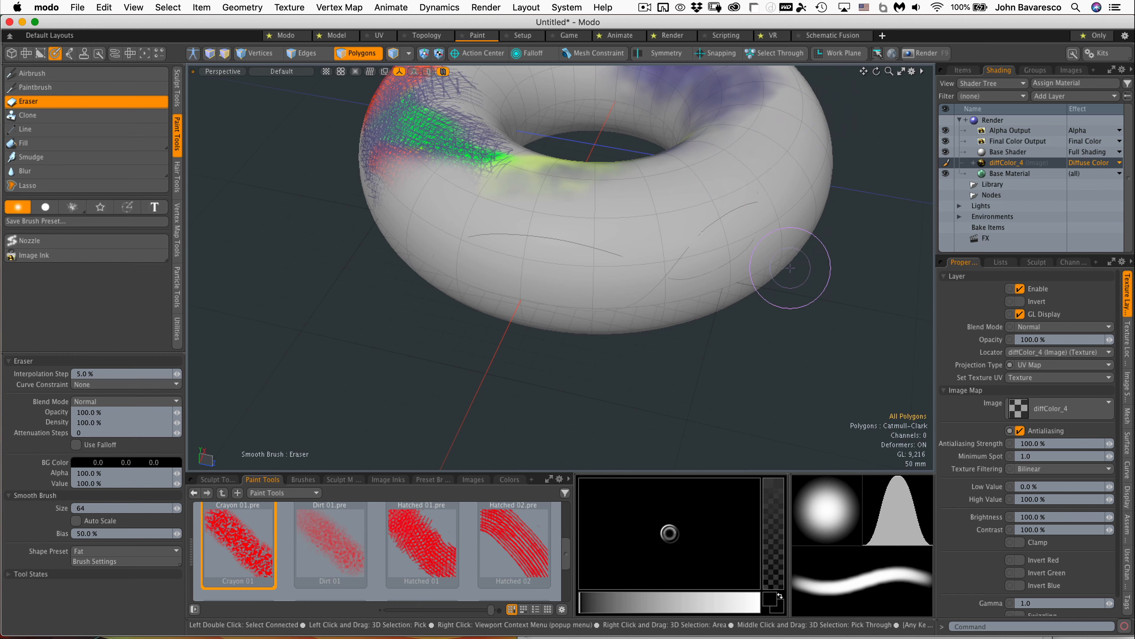
- Set the Airbrush to size 5 with a dark red foreground color of 0.5, 0.0, 0.15
{"action": "left_click", "coordinate": [107, 74]}
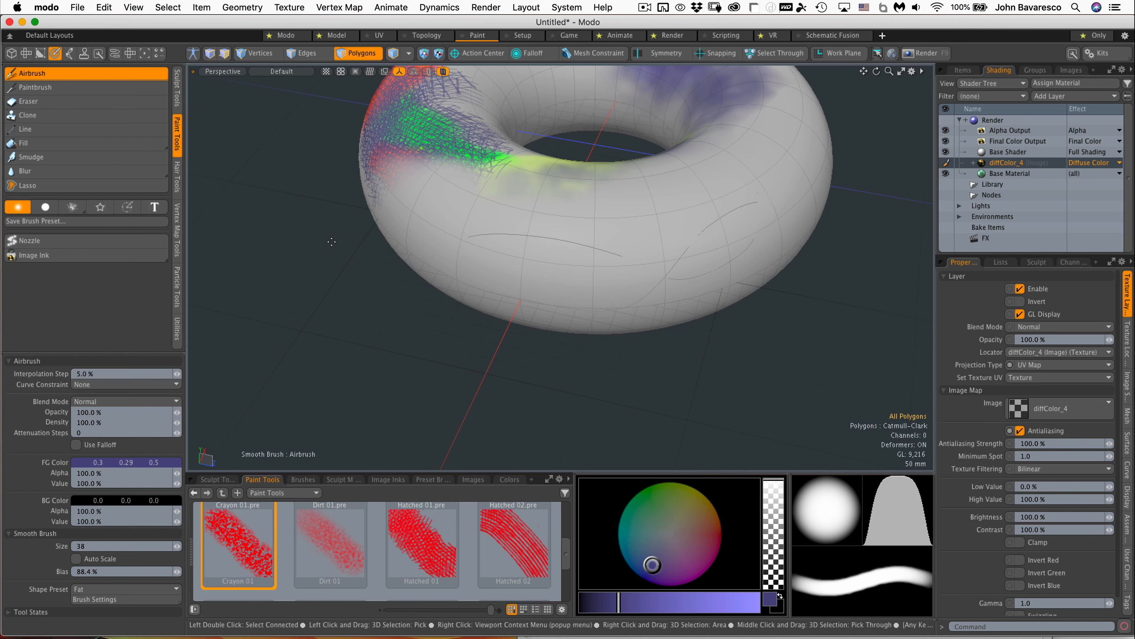
{"action": "right_click_drag", "start_coordinate": [342, 235], "coordinate": [341, 234]}
{"action": "left_click_drag", "start_coordinate": [443, 257], "coordinate": [563, 228], "text": "alt"}
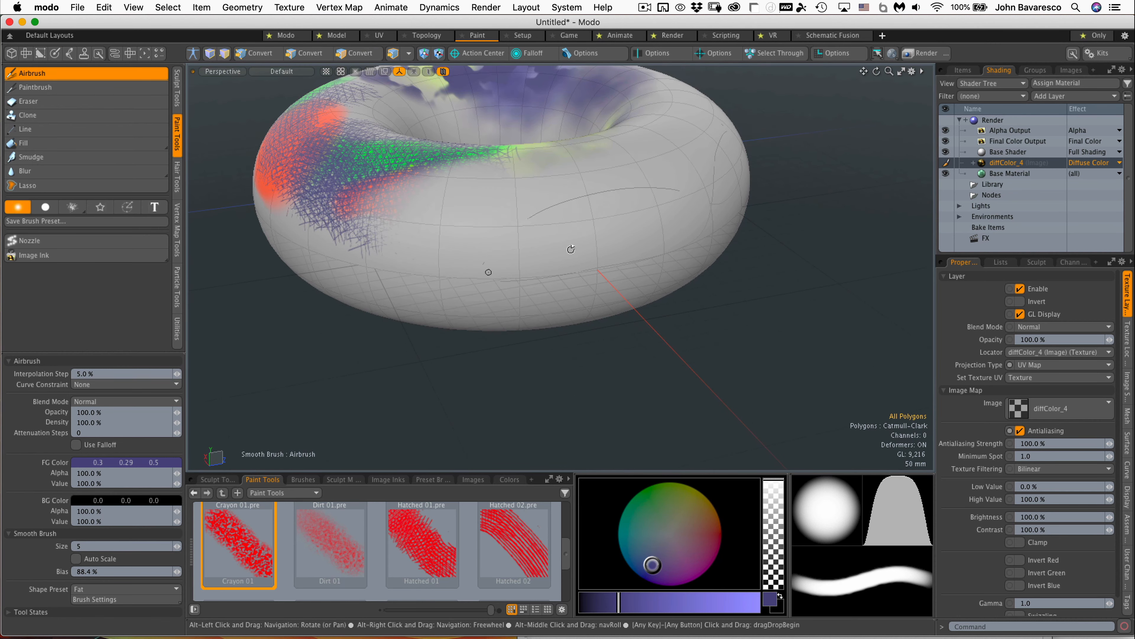
{"action": "left_click", "coordinate": [721, 538]}
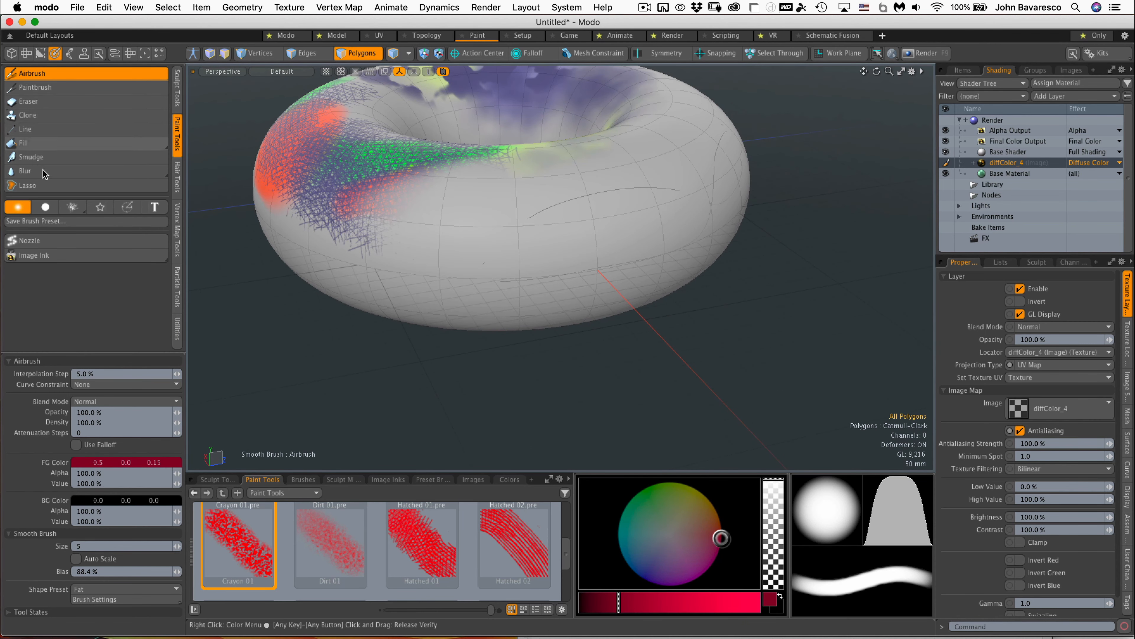
- Set the Airbrush curve constraint to Background 2D and paint a thin dark red stroke along the upper curve on the torus
{"action": "left_click", "coordinate": [79, 387]}
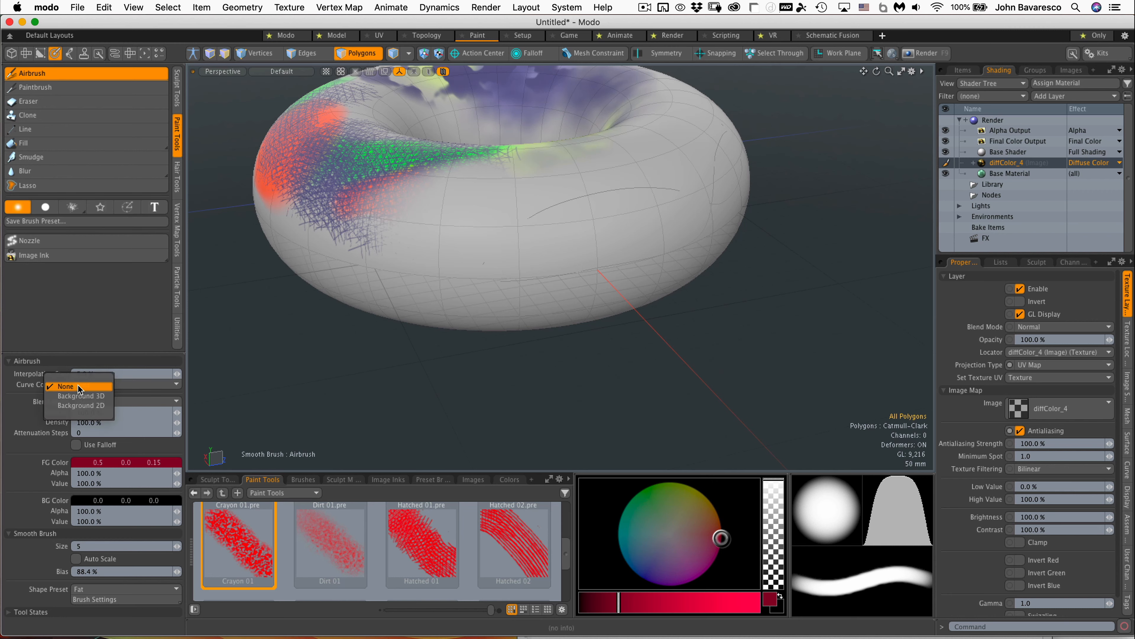
{"action": "left_click", "coordinate": [84, 405]}
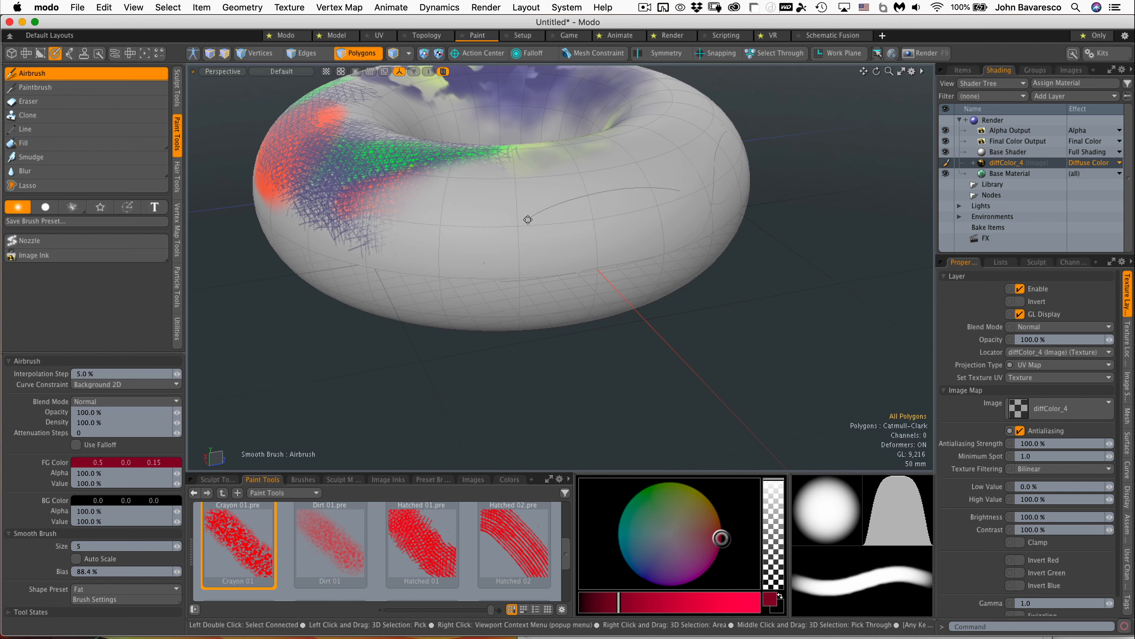
{"action": "left_click_drag", "start_coordinate": [560, 198], "coordinate": [610, 188]}
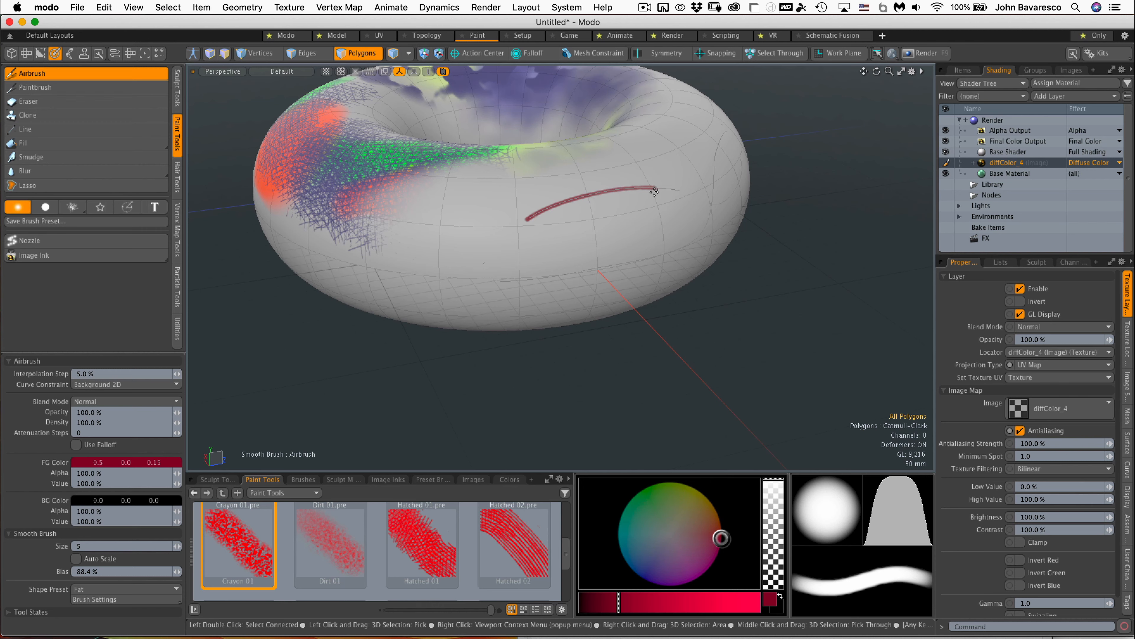
{"action": "left_click_drag", "start_coordinate": [664, 190], "coordinate": [714, 204]}
- Brighten the Airbrush foreground color to 1.0, 0.0, 0.34 and continue the thin stroke up the curve's end
{"action": "mouse_move", "coordinate": [765, 197]}
{"action": "left_mouse_down", "text": "ctrl+alt"}
{"action": "mouse_move", "coordinate": [829, 164]}
{"action": "mouse_move", "coordinate": [696, 229]}
{"action": "mouse_move", "coordinate": [559, 254]}
{"action": "mouse_move", "coordinate": [580, 244]}
{"action": "left_mouse_up", "text": "ctrl+alt"}
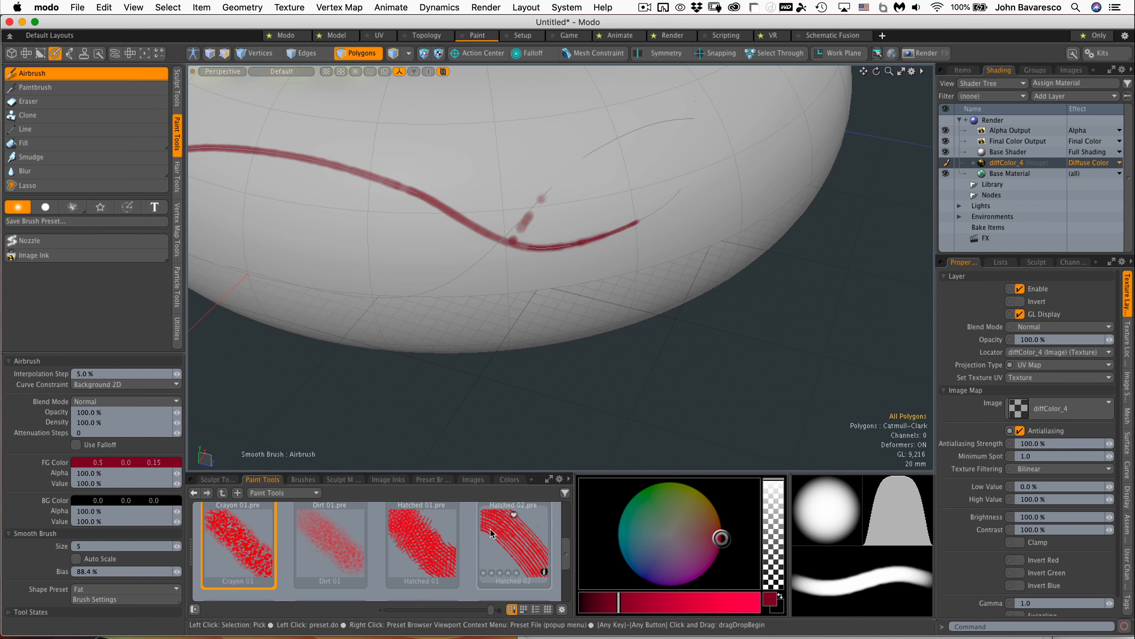
{"action": "left_click", "coordinate": [274, 548]}
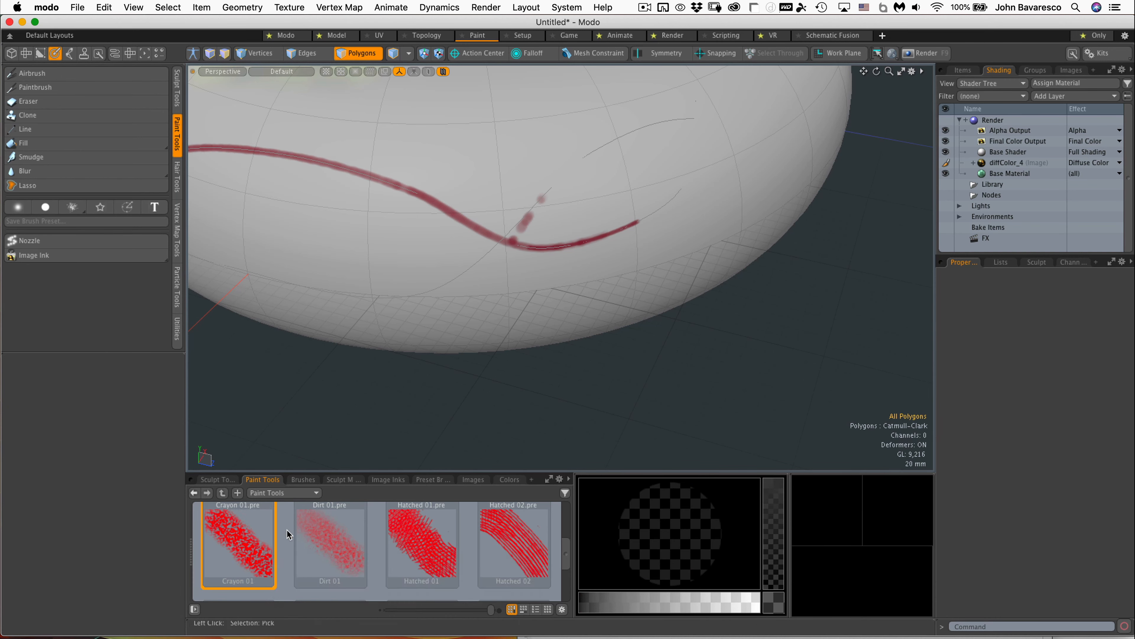
{"action": "left_click", "coordinate": [40, 73]}
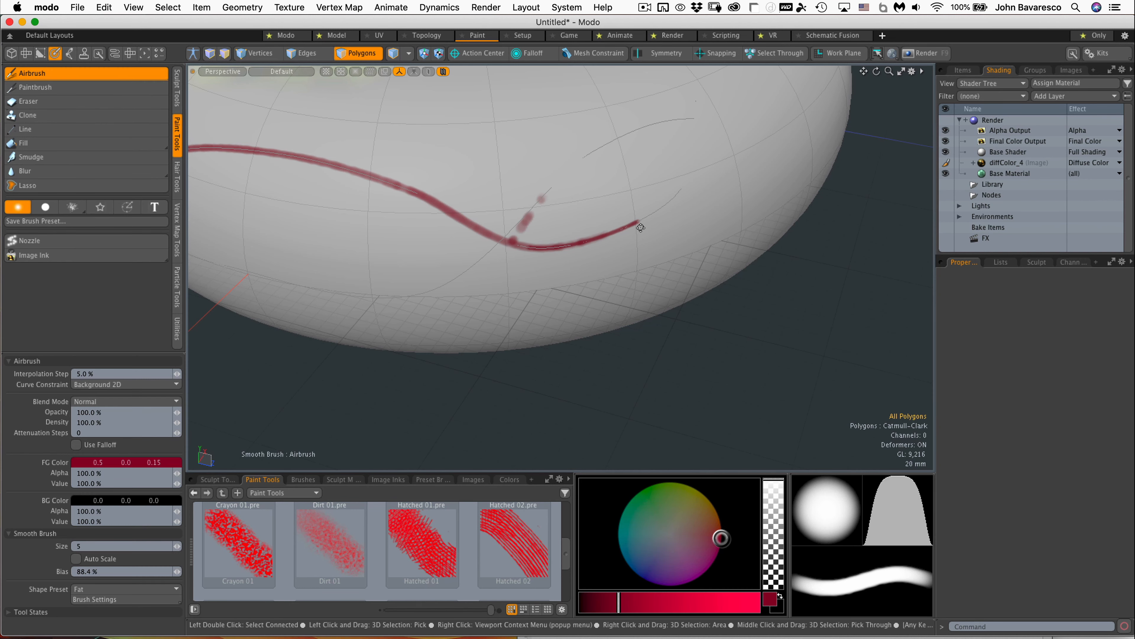
{"action": "left_click_drag", "start_coordinate": [632, 604], "coordinate": [759, 604]}
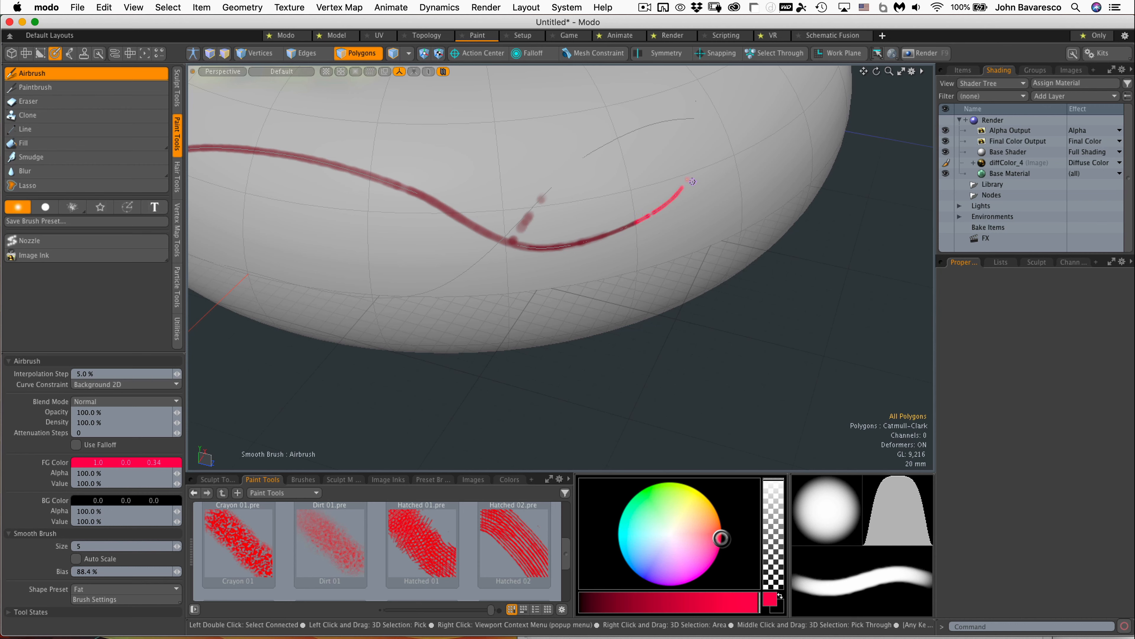
{"action": "left_click_drag", "start_coordinate": [696, 167], "coordinate": [695, 164]}
- Raise the Airbrush size to 22 and bias to 95.4%, then paint a thick bright red stroke back along the same curve
{"action": "right_click_drag", "start_coordinate": [648, 197], "coordinate": [646, 189], "text": "shift"}
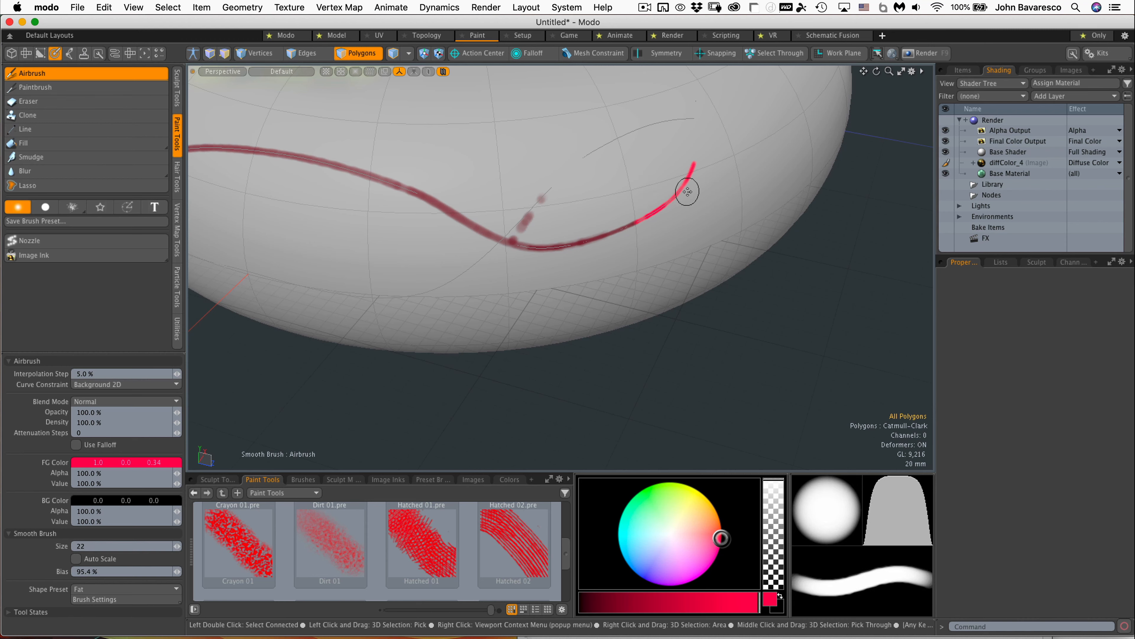
{"action": "mouse_move", "coordinate": [688, 191]}
{"action": "left_mouse_down"}
{"action": "mouse_move", "coordinate": [694, 127]}
{"action": "mouse_move", "coordinate": [671, 208]}
{"action": "mouse_move", "coordinate": [543, 244]}
{"action": "mouse_move", "coordinate": [445, 232]}
{"action": "mouse_move", "coordinate": [391, 199]}
{"action": "mouse_move", "coordinate": [286, 184]}
{"action": "left_mouse_up"}
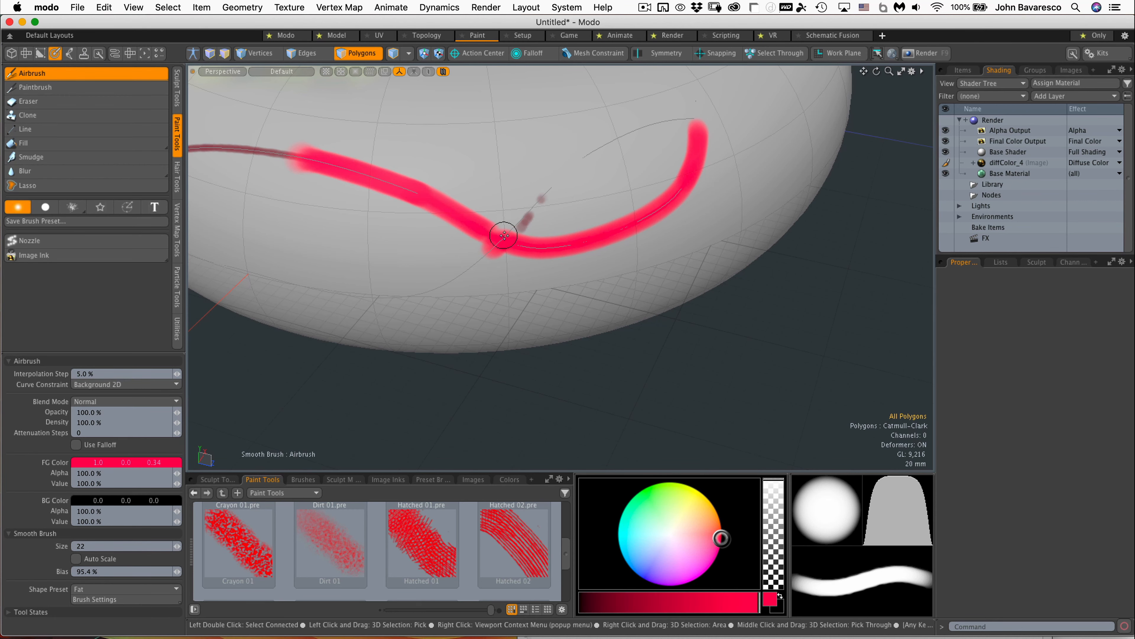
{"action": "scroll", "coordinate": [469, 249], "scroll_direction": "down", "scroll_amount": 5}
{"action": "mouse_move", "coordinate": [469, 249]}
{"action": "left_mouse_down", "text": "alt"}
{"action": "mouse_move", "coordinate": [417, 308]}
{"action": "mouse_move", "coordinate": [620, 309]}
{"action": "mouse_move", "coordinate": [489, 286]}
{"action": "mouse_move", "coordinate": [562, 243]}
{"action": "mouse_move", "coordinate": [595, 200]}
{"action": "mouse_move", "coordinate": [650, 238]}
{"action": "mouse_move", "coordinate": [608, 228]}
{"action": "mouse_move", "coordinate": [580, 238]}
{"action": "mouse_move", "coordinate": [527, 210]}
{"action": "mouse_move", "coordinate": [717, 182]}
{"action": "mouse_move", "coordinate": [677, 192]}
{"action": "mouse_move", "coordinate": [628, 272]}
{"action": "left_mouse_up", "text": "alt"}
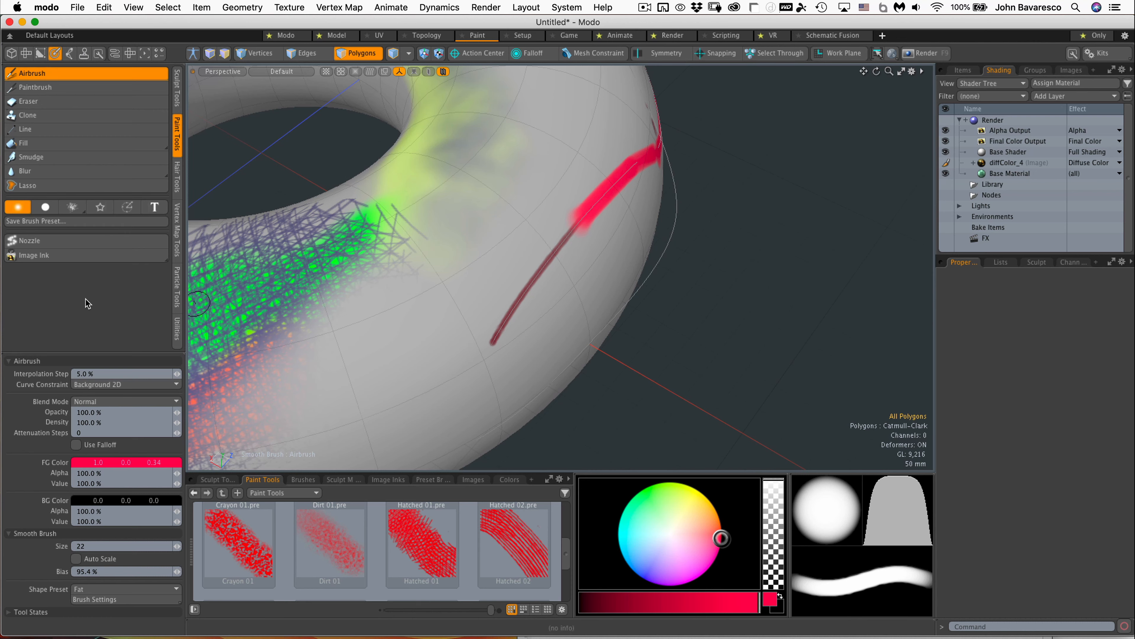
- Set the Airbrush curve constraint to Background 3D and reduce the brush size to 12
{"action": "left_click", "coordinate": [101, 386]}
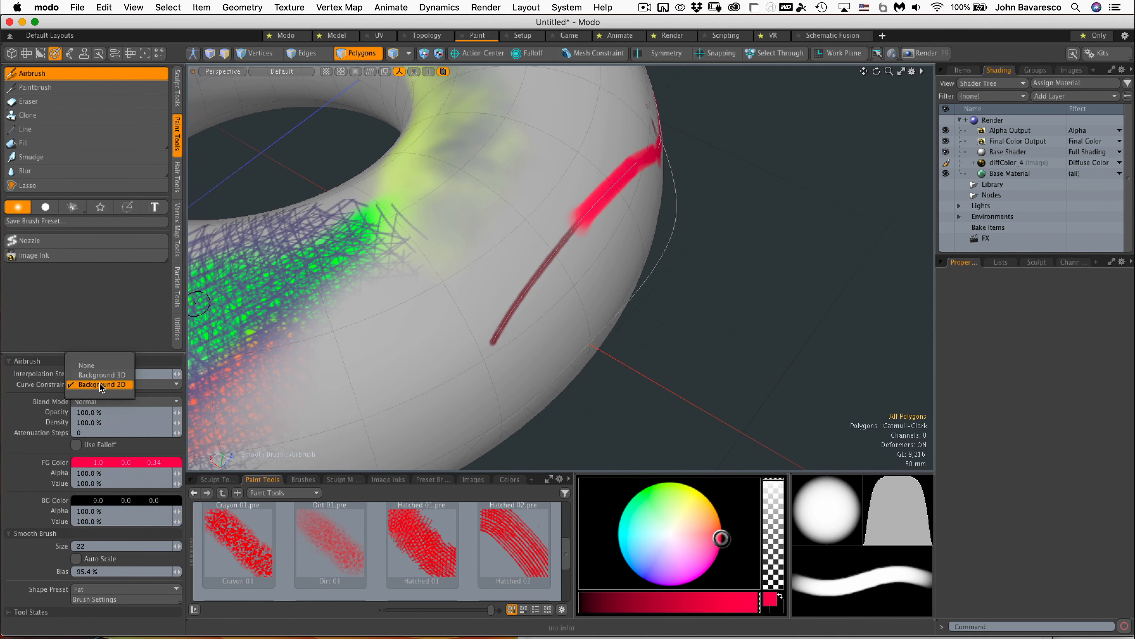
{"action": "left_click", "coordinate": [102, 375]}
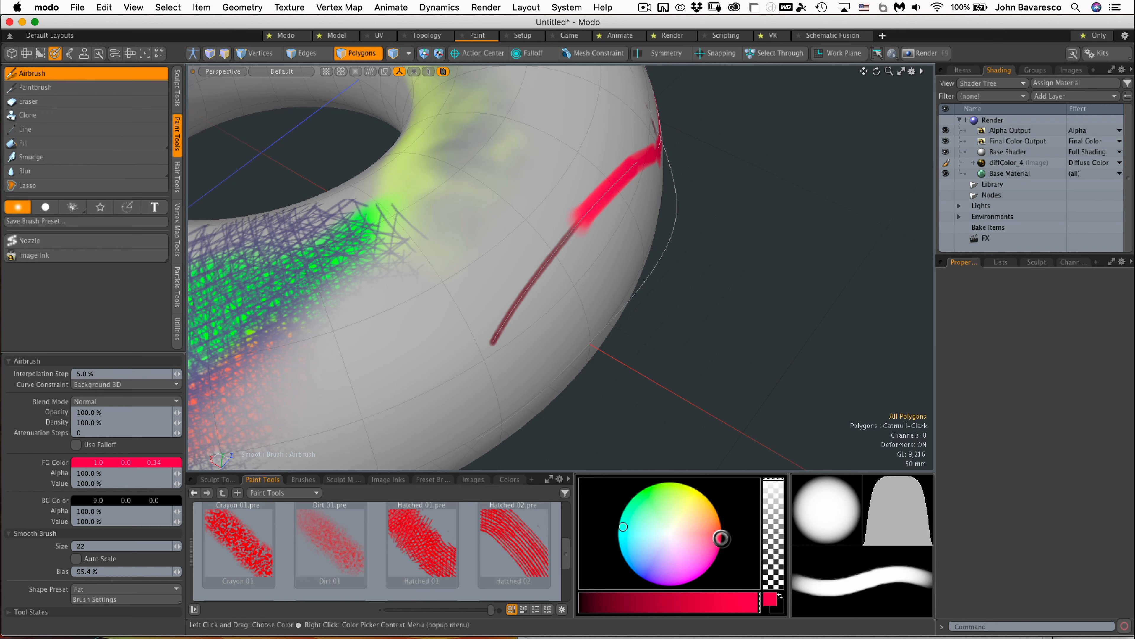
{"action": "mouse_move", "coordinate": [524, 362]}
{"action": "left_mouse_down", "text": "ctrl+alt"}
{"action": "mouse_move", "coordinate": [507, 391]}
{"action": "mouse_move", "coordinate": [438, 294]}
{"action": "left_mouse_up", "text": "ctrl+alt"}
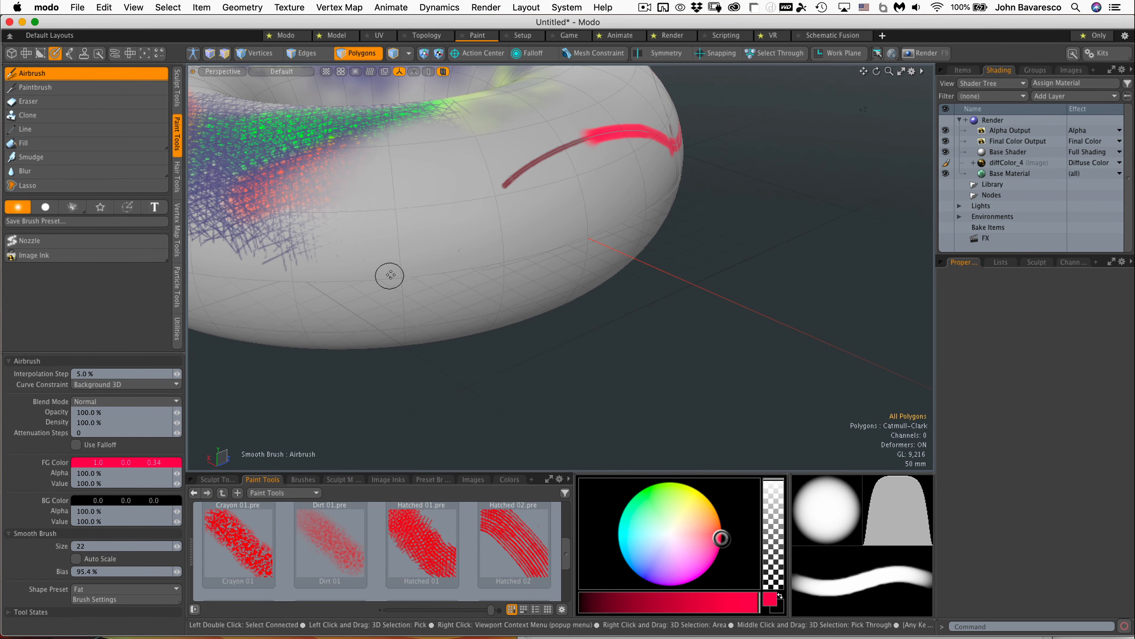
{"action": "right_click_drag", "start_coordinate": [425, 307], "coordinate": [423, 295]}
- Paint a bright red stroke along the lower curve on the torus's outer side, from near its middle to its free end
{"action": "left_click_drag", "start_coordinate": [469, 317], "coordinate": [433, 285], "text": "alt"}
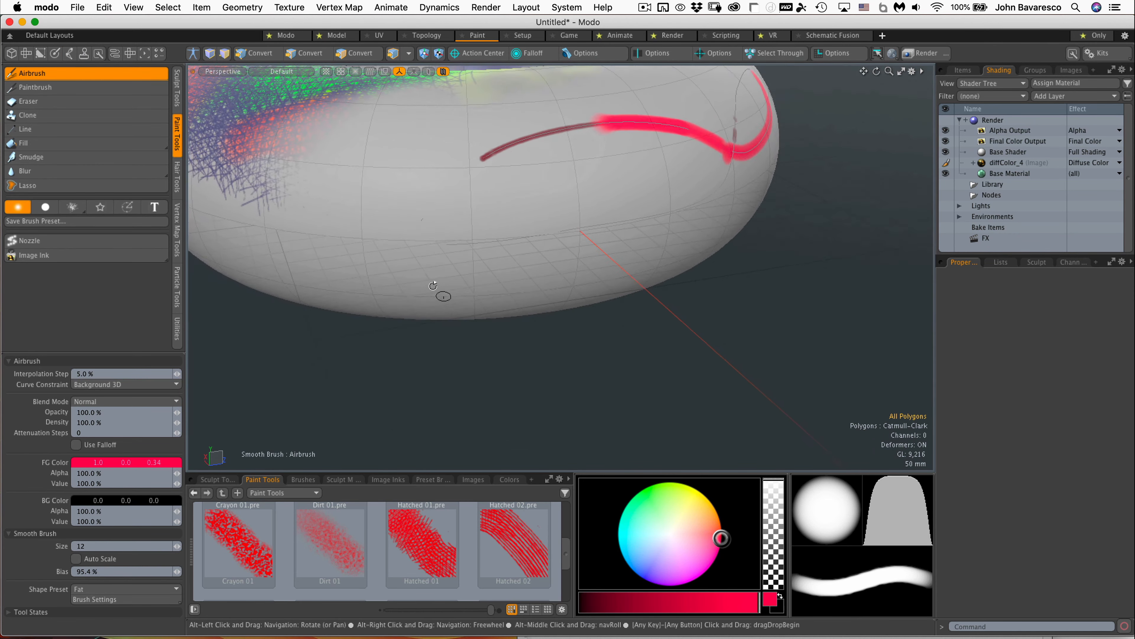
{"action": "left_click_drag", "start_coordinate": [512, 222], "coordinate": [461, 307], "text": "alt"}
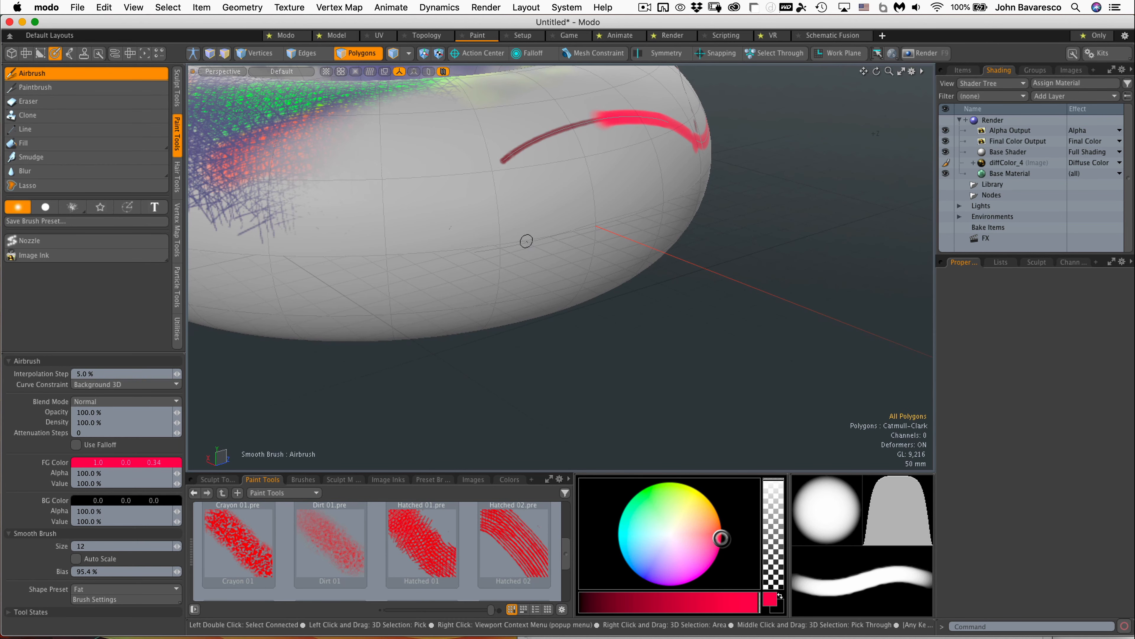
{"action": "left_click_drag", "start_coordinate": [527, 241], "coordinate": [476, 252]}
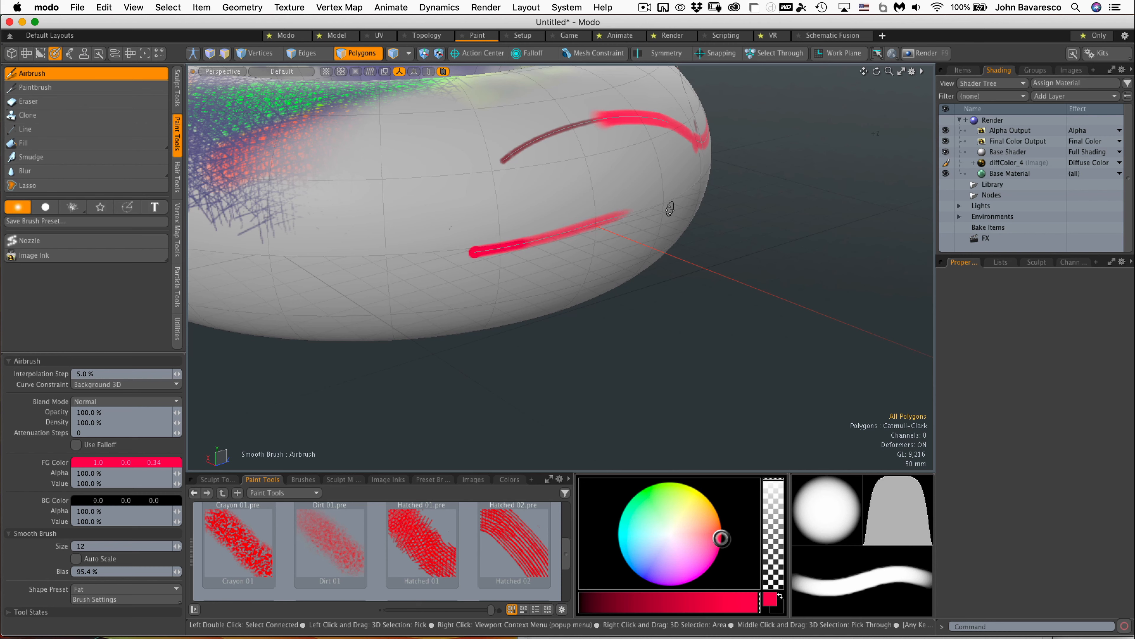
- Paint the unpainted side of the curve's loop bright red, from near the crossing up to the loop's tip
{"action": "mouse_move", "coordinate": [641, 213]}
{"action": "left_mouse_down", "text": "alt"}
{"action": "mouse_move", "coordinate": [651, 198]}
{"action": "mouse_move", "coordinate": [654, 266]}
{"action": "mouse_move", "coordinate": [609, 255]}
{"action": "mouse_move", "coordinate": [606, 175]}
{"action": "mouse_move", "coordinate": [640, 203]}
{"action": "left_mouse_up", "text": "alt"}
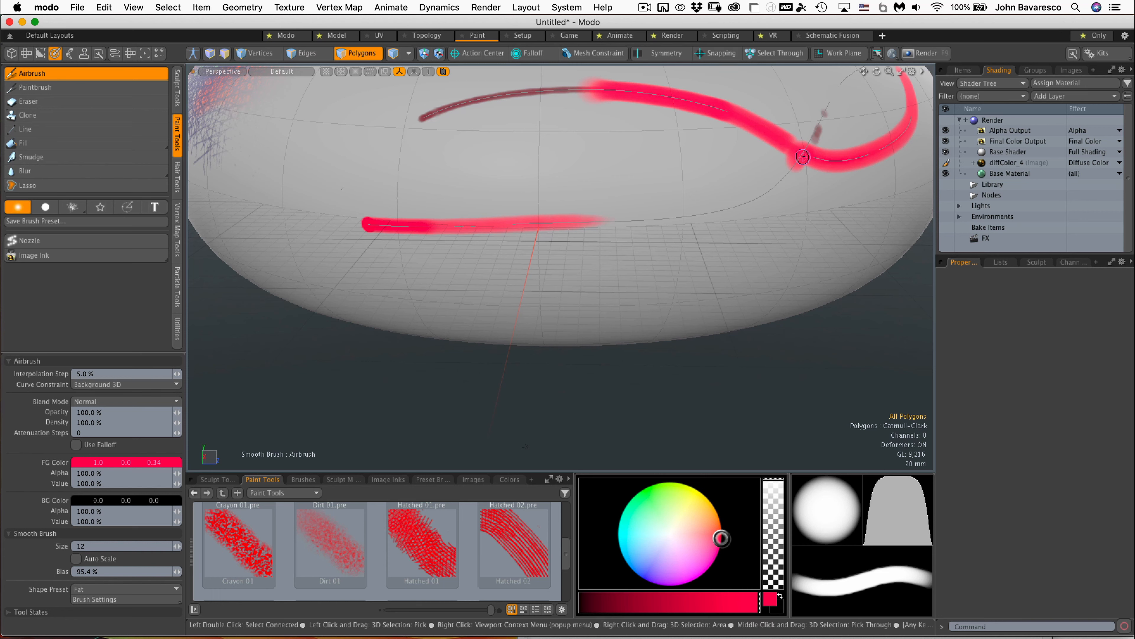
{"action": "left_click_drag", "start_coordinate": [819, 128], "coordinate": [856, 77]}
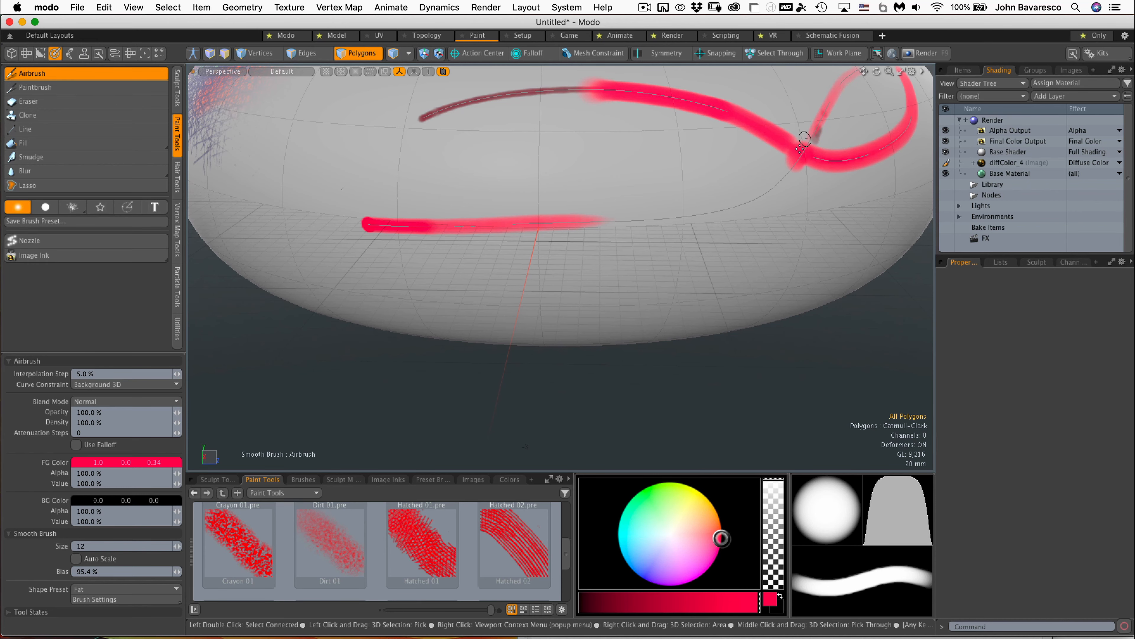
{"action": "scroll", "coordinate": [783, 181], "scroll_direction": "down", "scroll_amount": 3}
{"action": "left_click_drag", "start_coordinate": [783, 185], "coordinate": [734, 241], "text": "alt"}
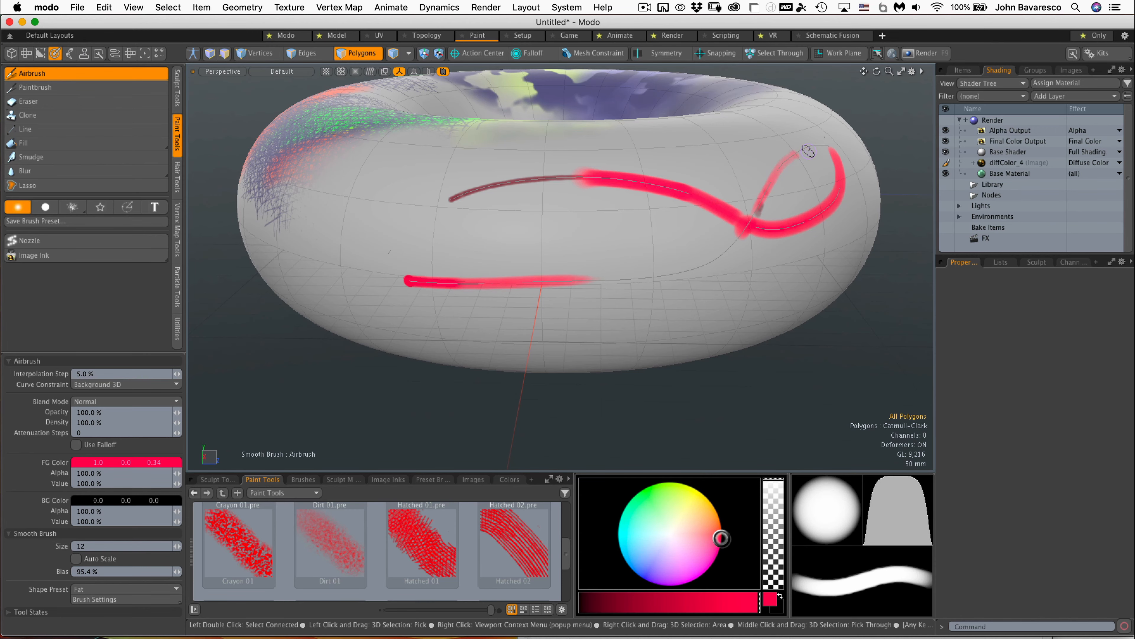
{"action": "scroll", "coordinate": [795, 170], "scroll_direction": "up", "scroll_amount": 4}
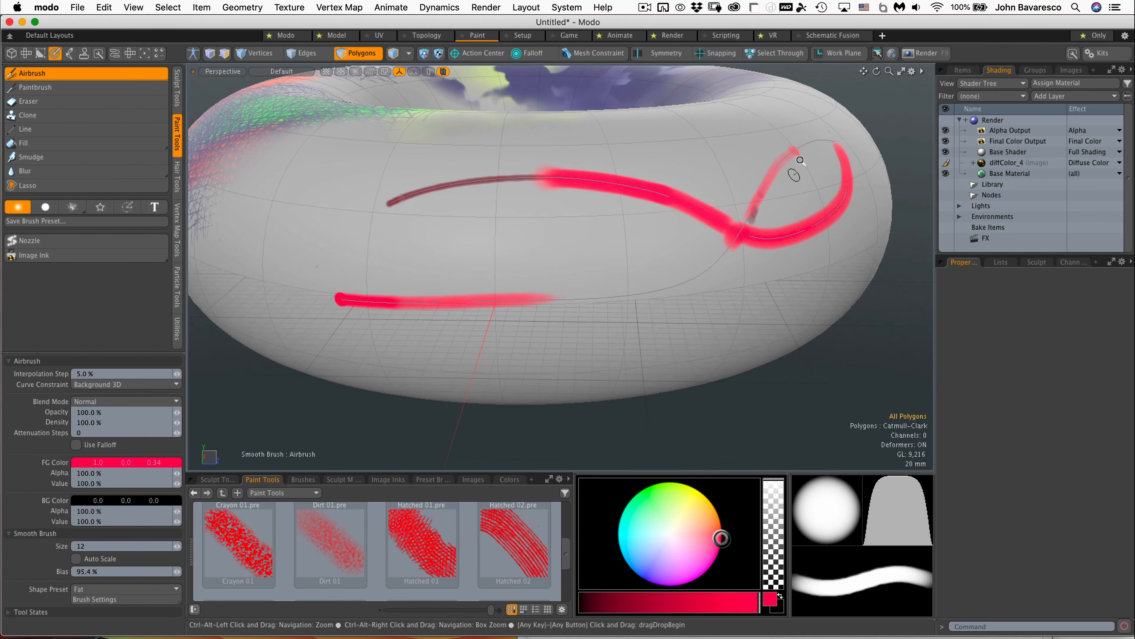
{"action": "mouse_move", "coordinate": [793, 167]}
{"action": "left_mouse_down", "text": "alt"}
{"action": "mouse_move", "coordinate": [819, 187]}
{"action": "mouse_move", "coordinate": [800, 212]}
{"action": "left_mouse_up", "text": "alt"}
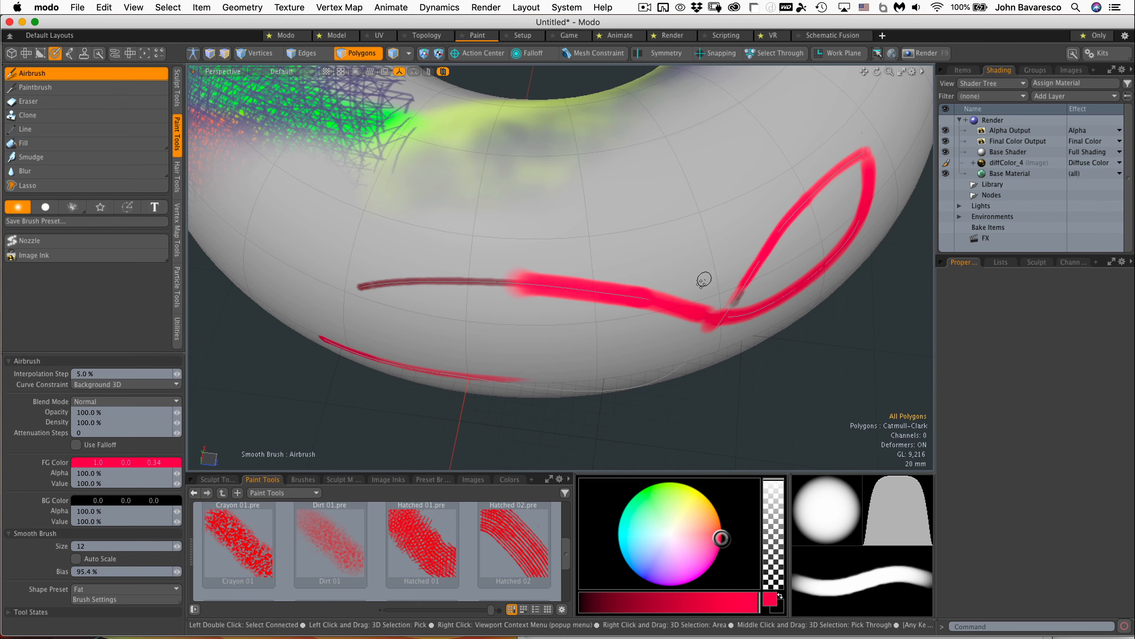
- Set the Airbrush curve constraint to Background 2D and extend the bright red stroke along the lower curve up to the loop's crossing
{"action": "scroll", "coordinate": [693, 302], "scroll_direction": "down", "scroll_amount": 4}
{"action": "mouse_move", "coordinate": [652, 349]}
{"action": "left_mouse_down", "text": "alt"}
{"action": "mouse_move", "coordinate": [692, 246]}
{"action": "mouse_move", "coordinate": [684, 228]}
{"action": "left_mouse_up", "text": "alt"}
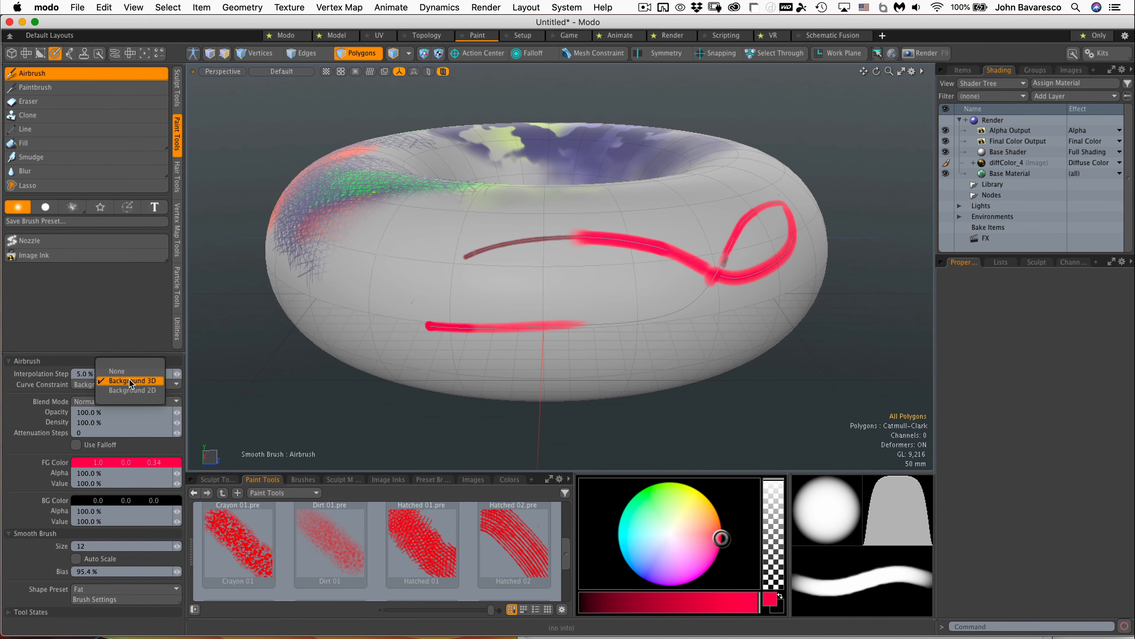
{"action": "left_click", "coordinate": [130, 384]}
{"action": "left_click", "coordinate": [138, 391]}
{"action": "left_click_drag", "start_coordinate": [562, 311], "coordinate": [672, 313]}
{"action": "mouse_move", "coordinate": [604, 284]}
{"action": "left_mouse_down", "text": "alt"}
{"action": "mouse_move", "coordinate": [608, 322]}
{"action": "mouse_move", "coordinate": [621, 324]}
{"action": "mouse_move", "coordinate": [563, 290]}
{"action": "mouse_move", "coordinate": [581, 251]}
{"action": "mouse_move", "coordinate": [595, 304]}
{"action": "mouse_move", "coordinate": [553, 220]}
{"action": "mouse_move", "coordinate": [710, 297]}
{"action": "mouse_move", "coordinate": [654, 266]}
{"action": "mouse_move", "coordinate": [654, 254]}
{"action": "mouse_move", "coordinate": [599, 265]}
{"action": "left_mouse_up", "text": "alt"}
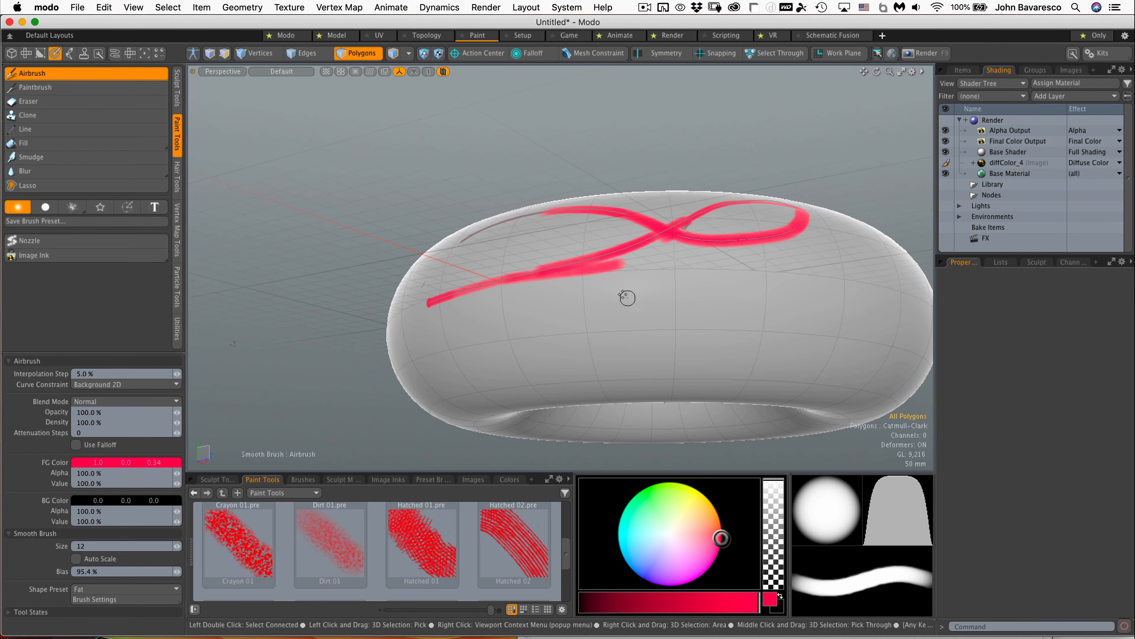
{"action": "mouse_move", "coordinate": [627, 297]}
{"action": "left_mouse_down", "text": "alt"}
{"action": "mouse_move", "coordinate": [623, 287]}
{"action": "mouse_move", "coordinate": [638, 307]}
{"action": "mouse_move", "coordinate": [702, 322]}
{"action": "mouse_move", "coordinate": [742, 372]}
{"action": "mouse_move", "coordinate": [670, 378]}
{"action": "mouse_move", "coordinate": [639, 342]}
{"action": "mouse_move", "coordinate": [618, 340]}
{"action": "mouse_move", "coordinate": [610, 276]}
{"action": "mouse_move", "coordinate": [548, 251]}
{"action": "mouse_move", "coordinate": [495, 322]}
{"action": "mouse_move", "coordinate": [553, 379]}
{"action": "mouse_move", "coordinate": [626, 314]}
{"action": "mouse_move", "coordinate": [674, 324]}
{"action": "mouse_move", "coordinate": [677, 315]}
{"action": "left_mouse_up", "text": "alt"}
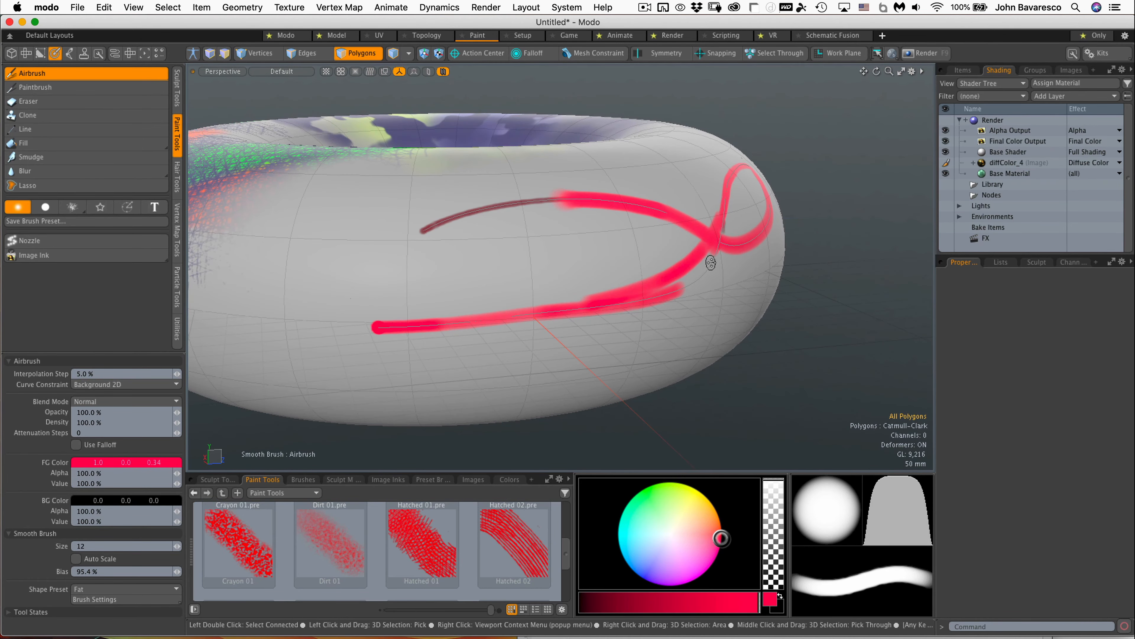